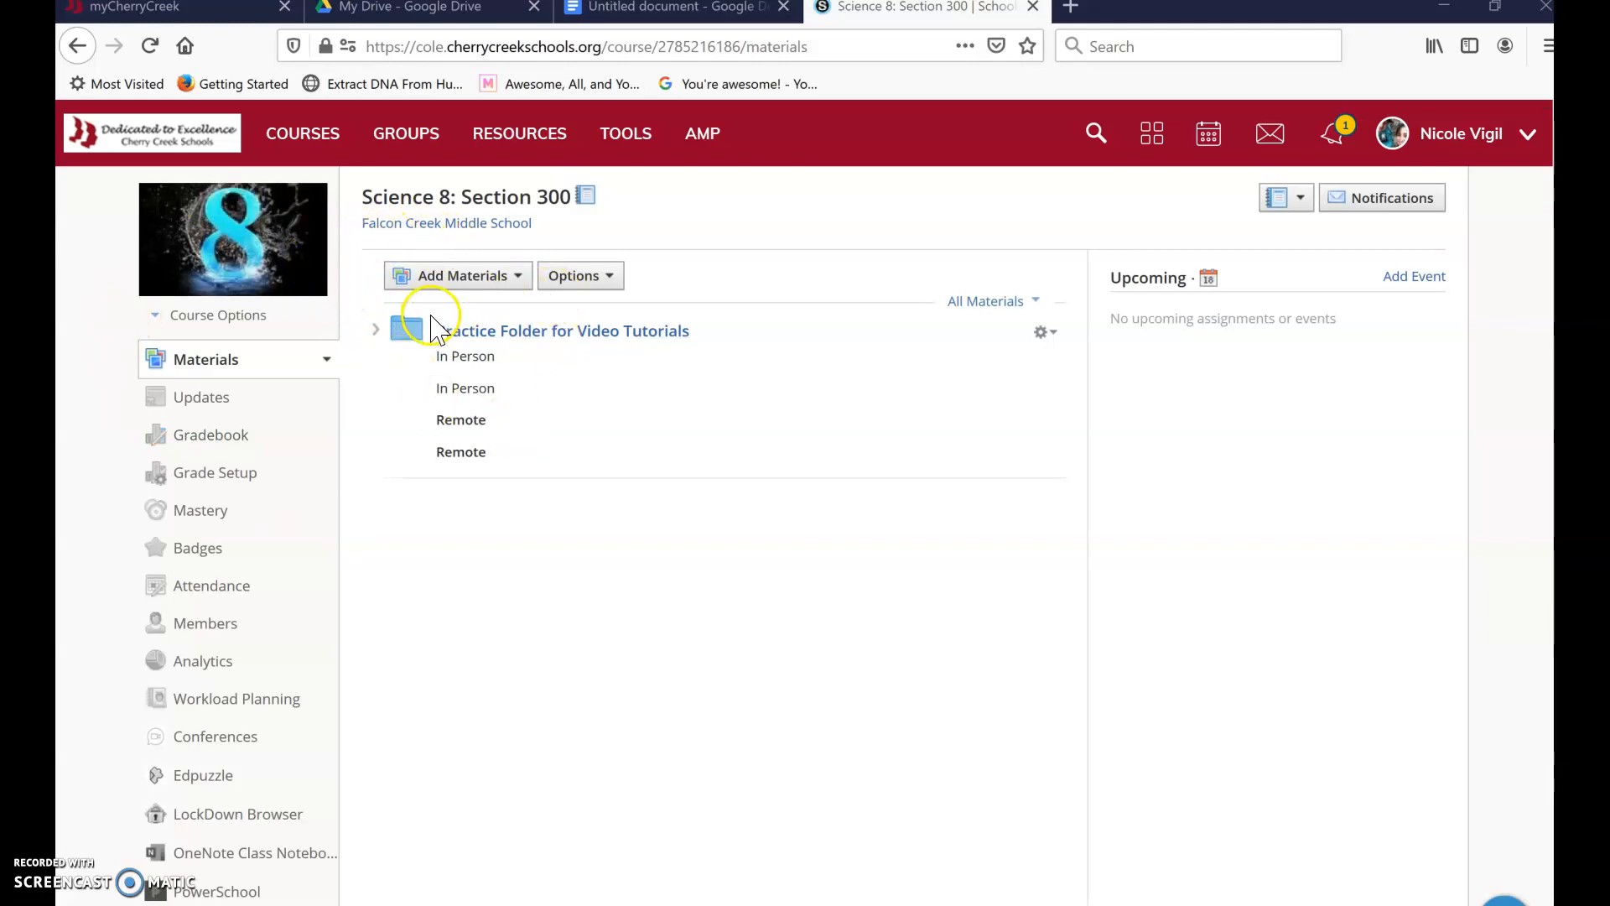
- Open Practice Data Sets from the Practice Folder for Video Tutorials and scroll to the quiz grades
left_click(582, 332)
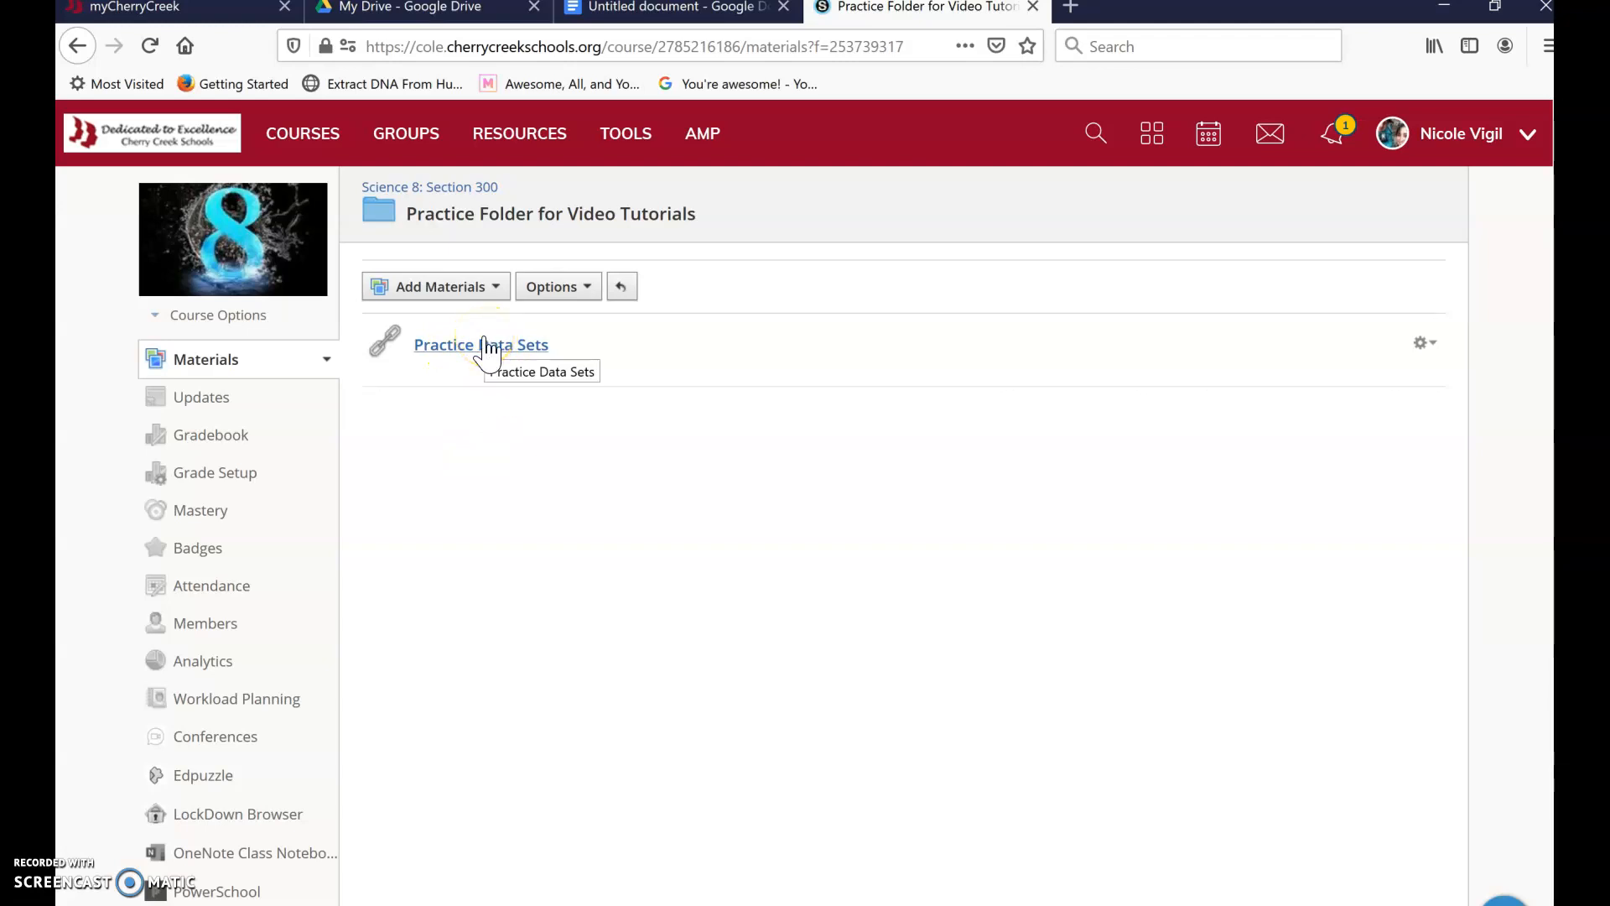
left_click(486, 347)
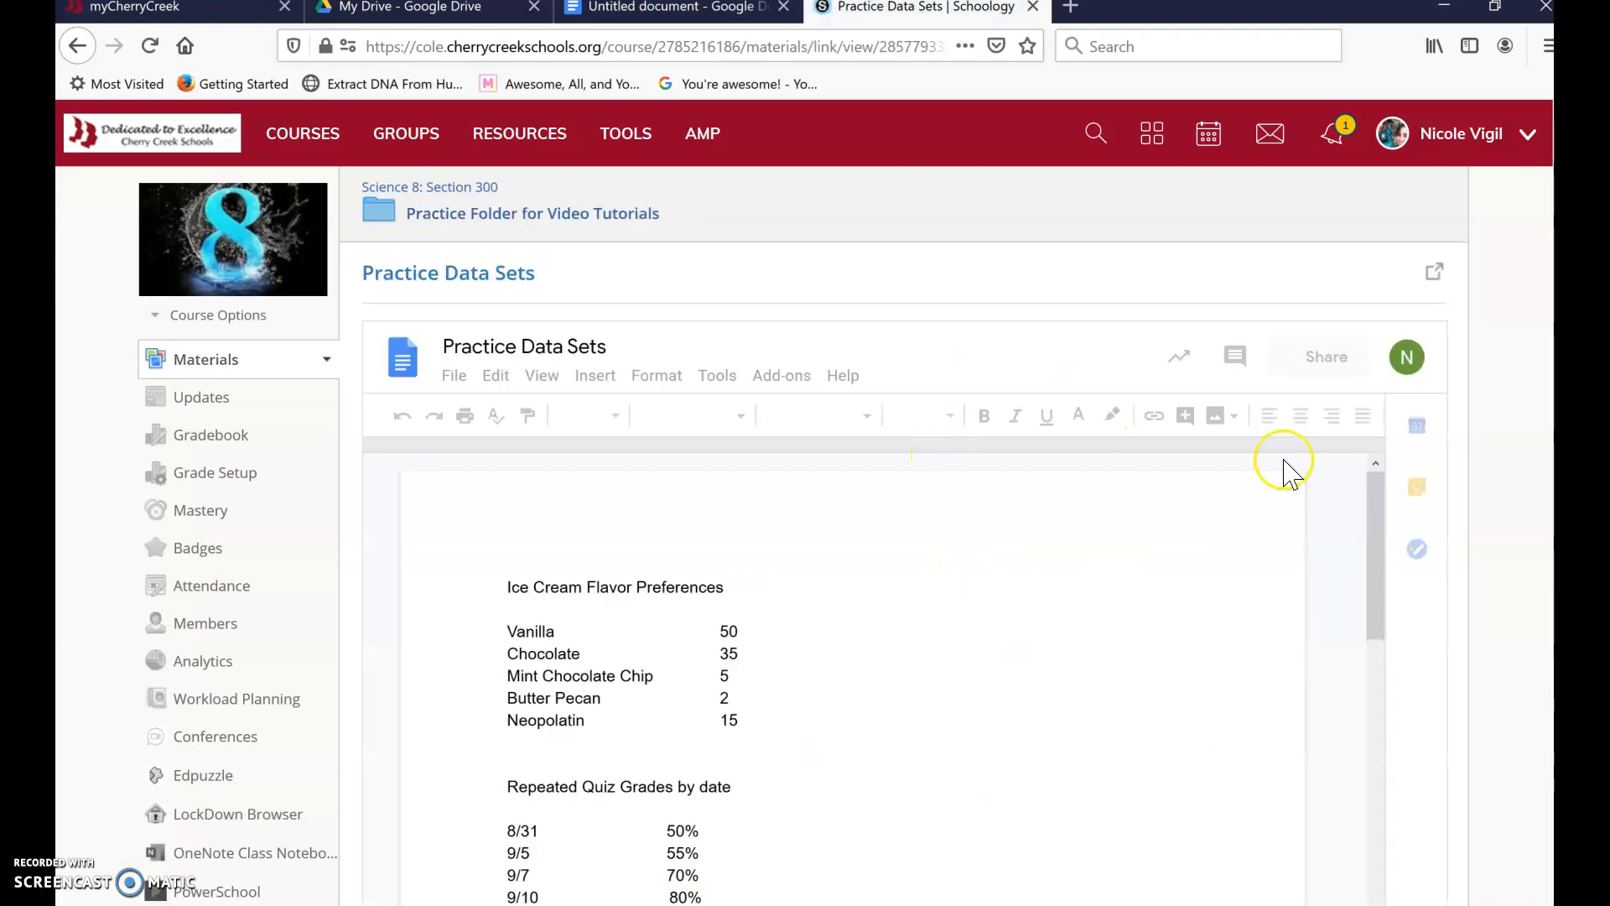
left_click_drag(1372, 526, 1377, 573)
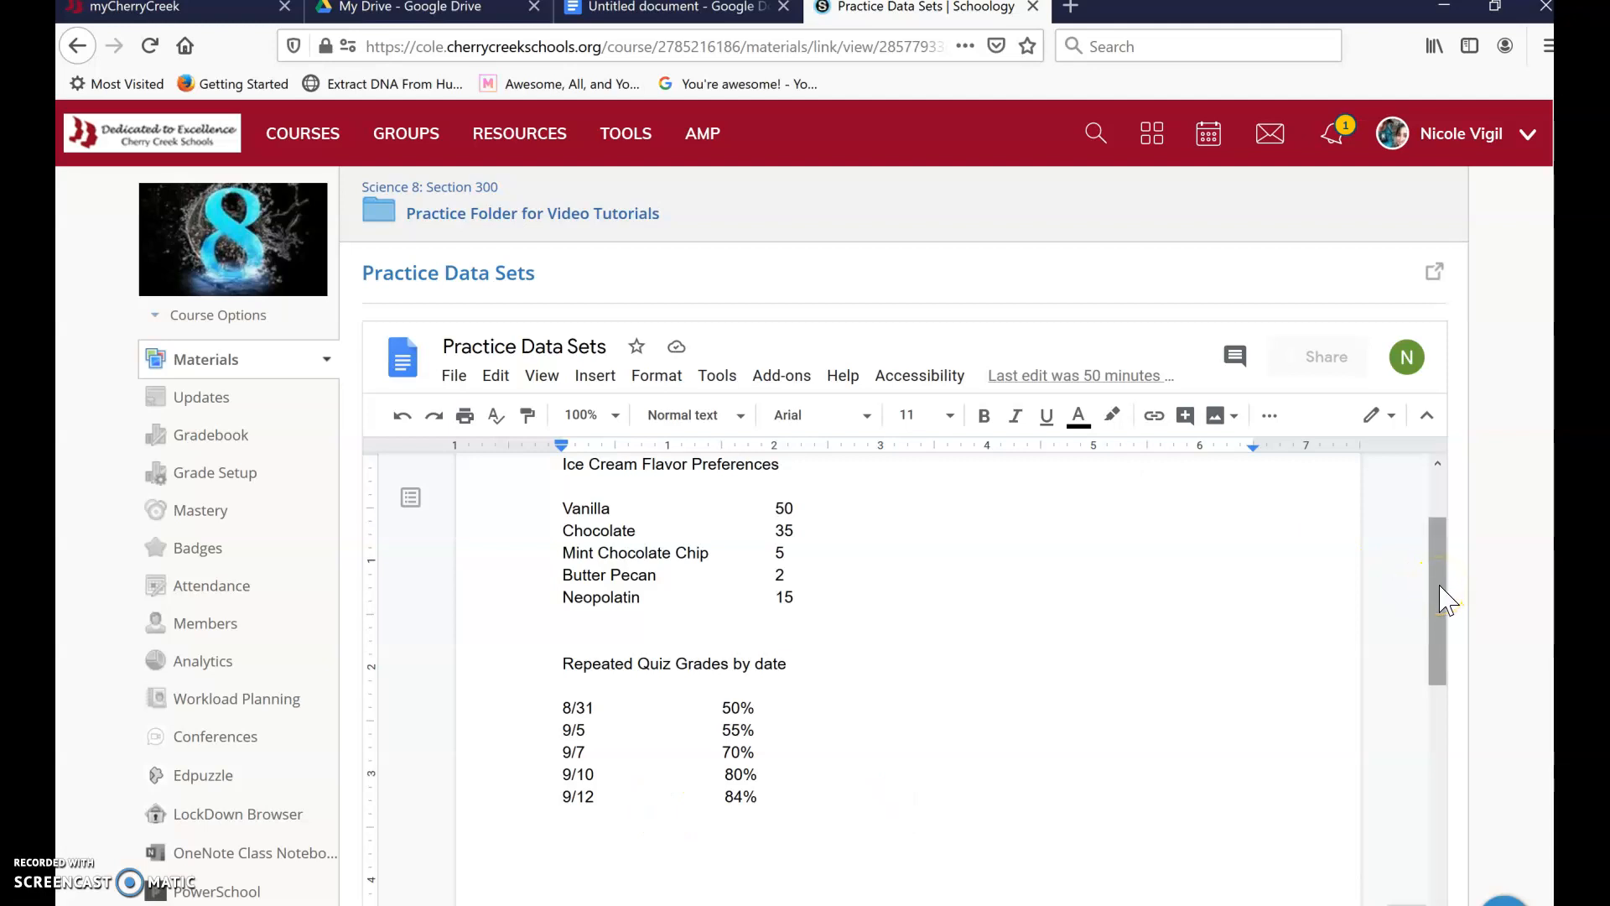
left_click_drag(1448, 601, 1432, 574)
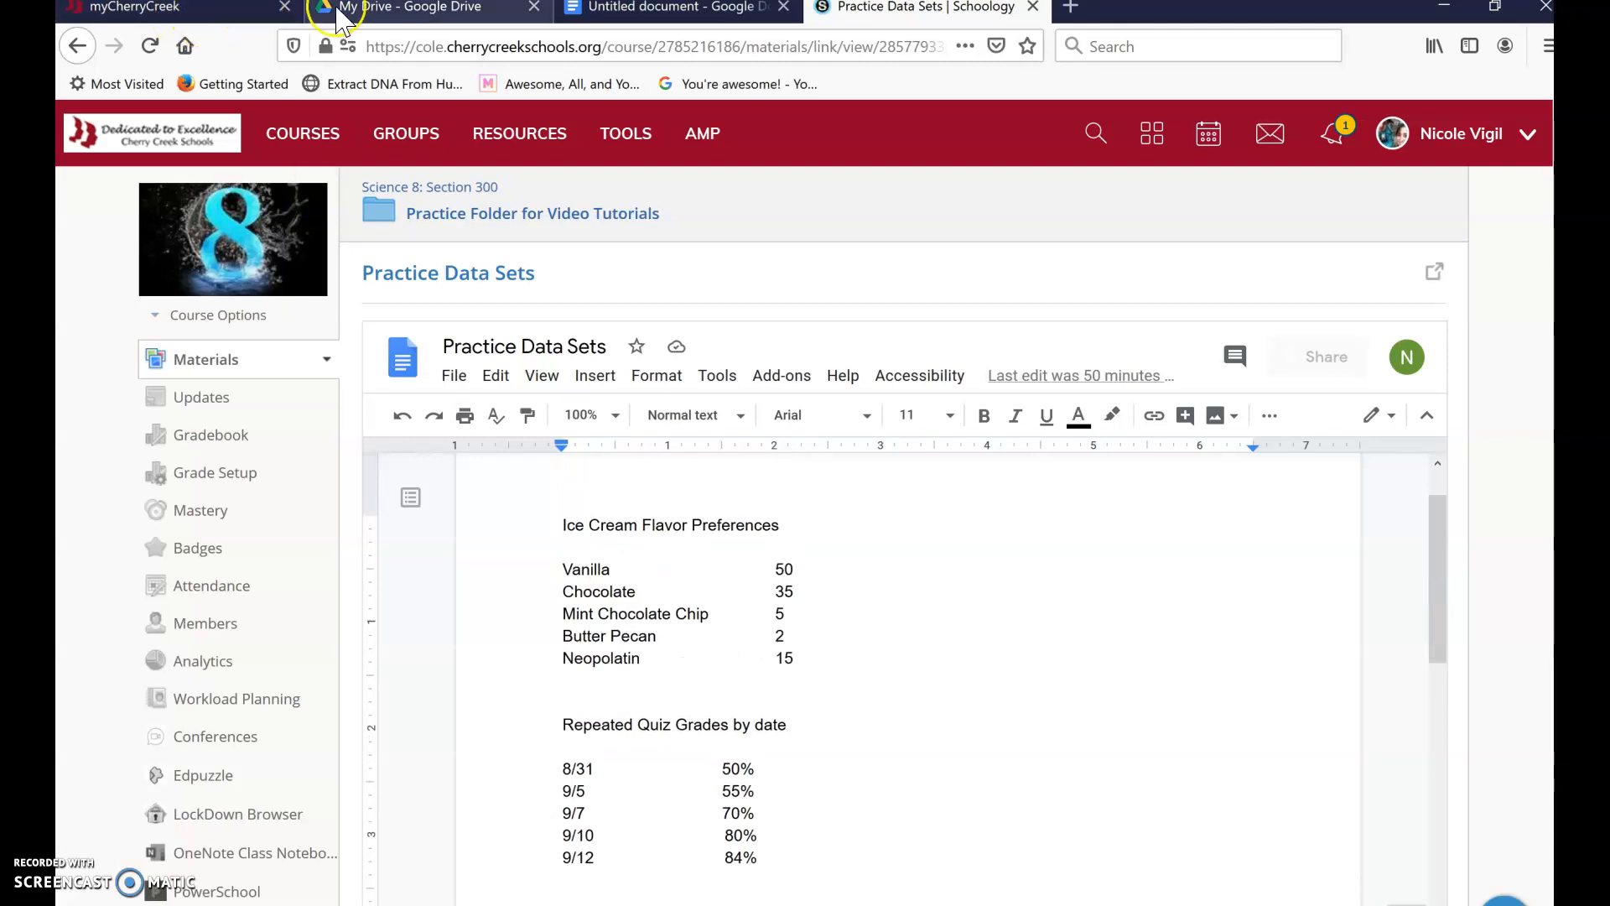
- In Google Drive, create a new blank Google Sheets spreadsheet
left_click(251, 10)
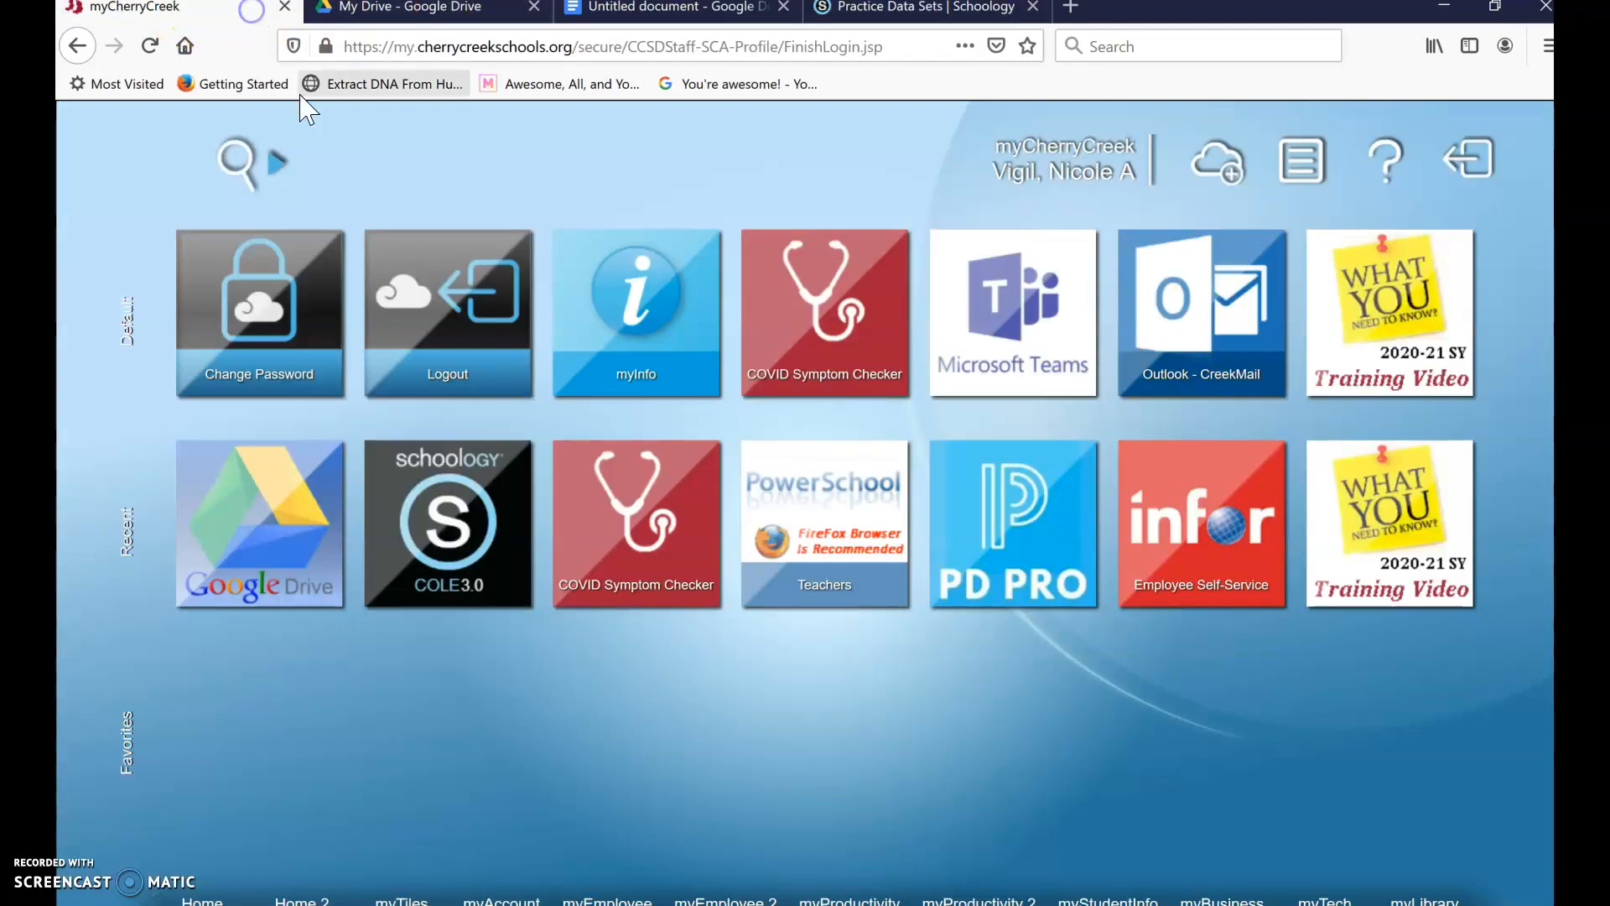
left_click(403, 11)
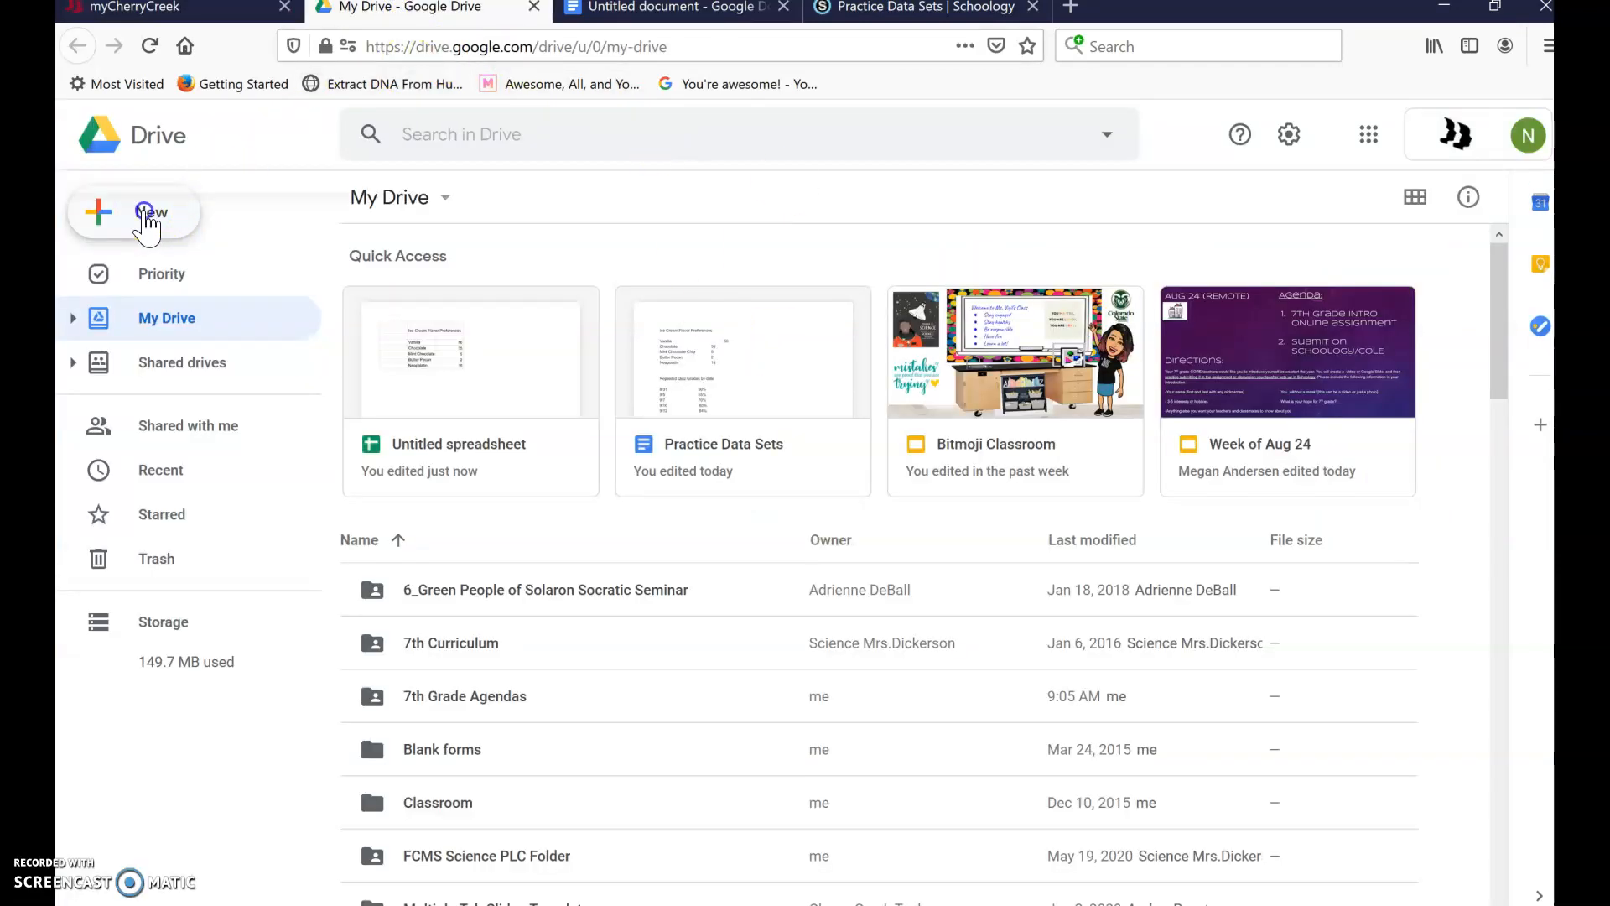
left_click(145, 215)
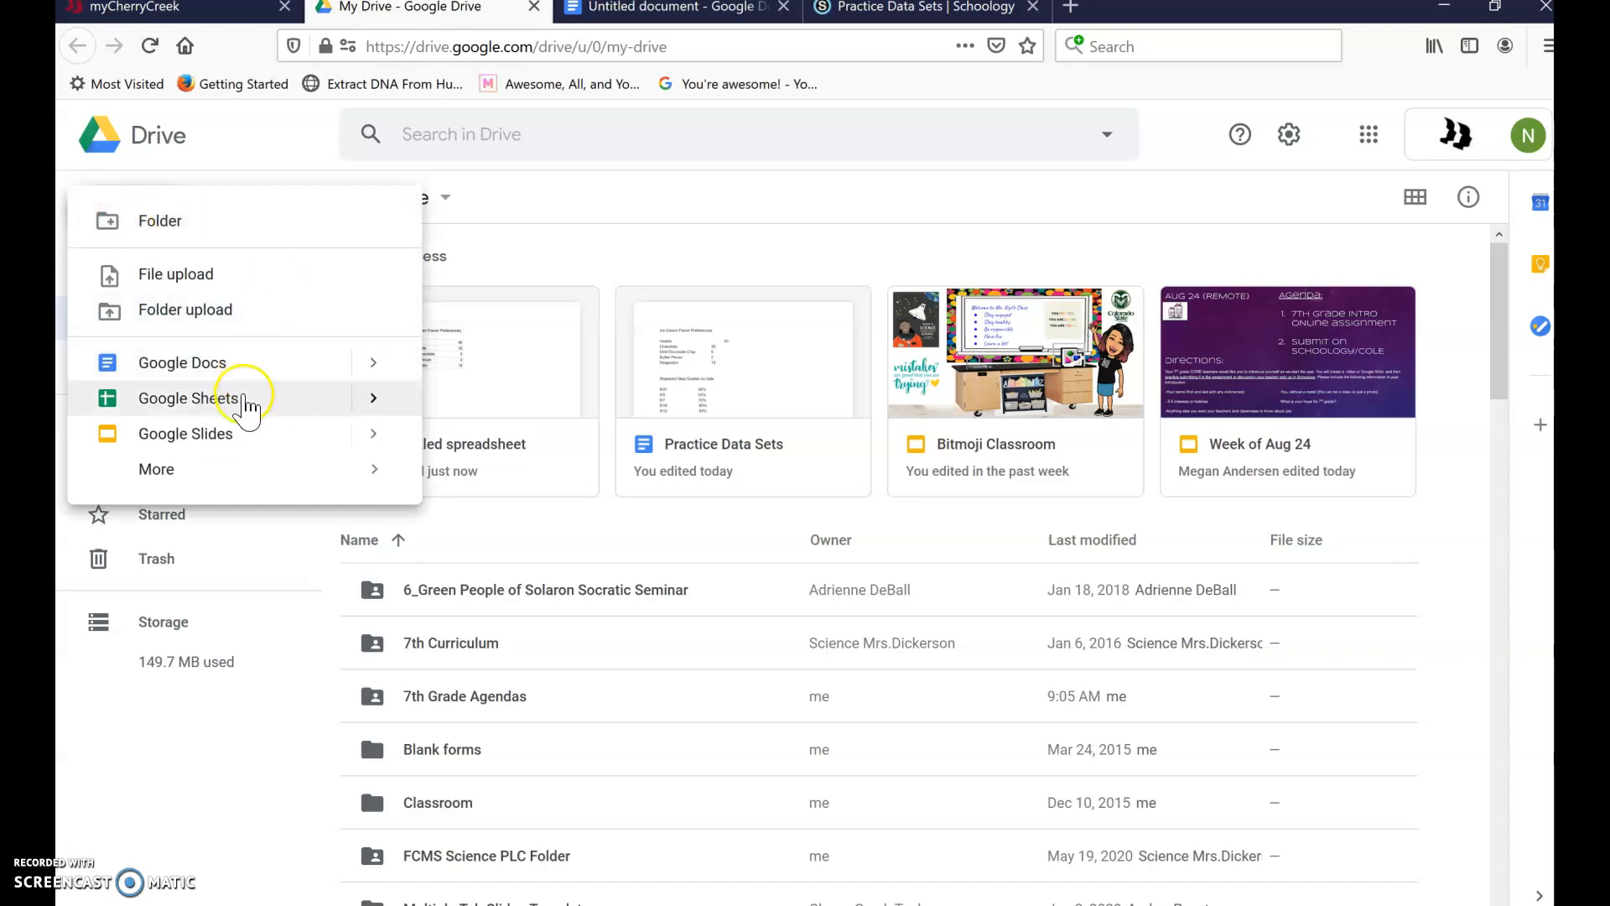
left_click(243, 397)
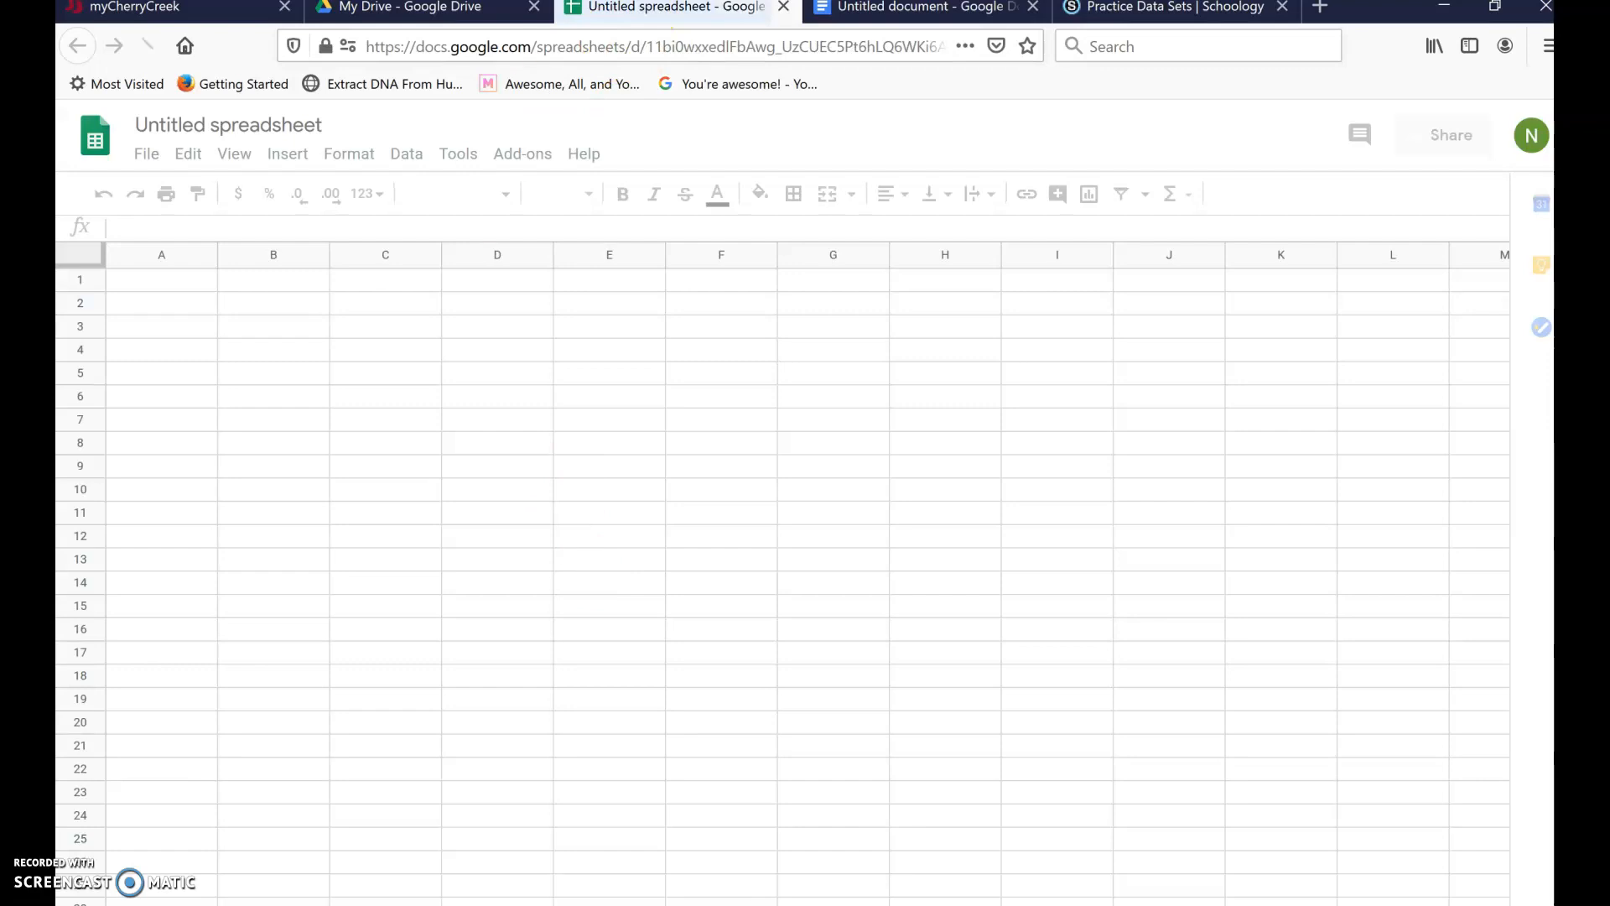
- Check the open tabs and return to the Practice Data Sets page in Schoology
left_click(916, 12)
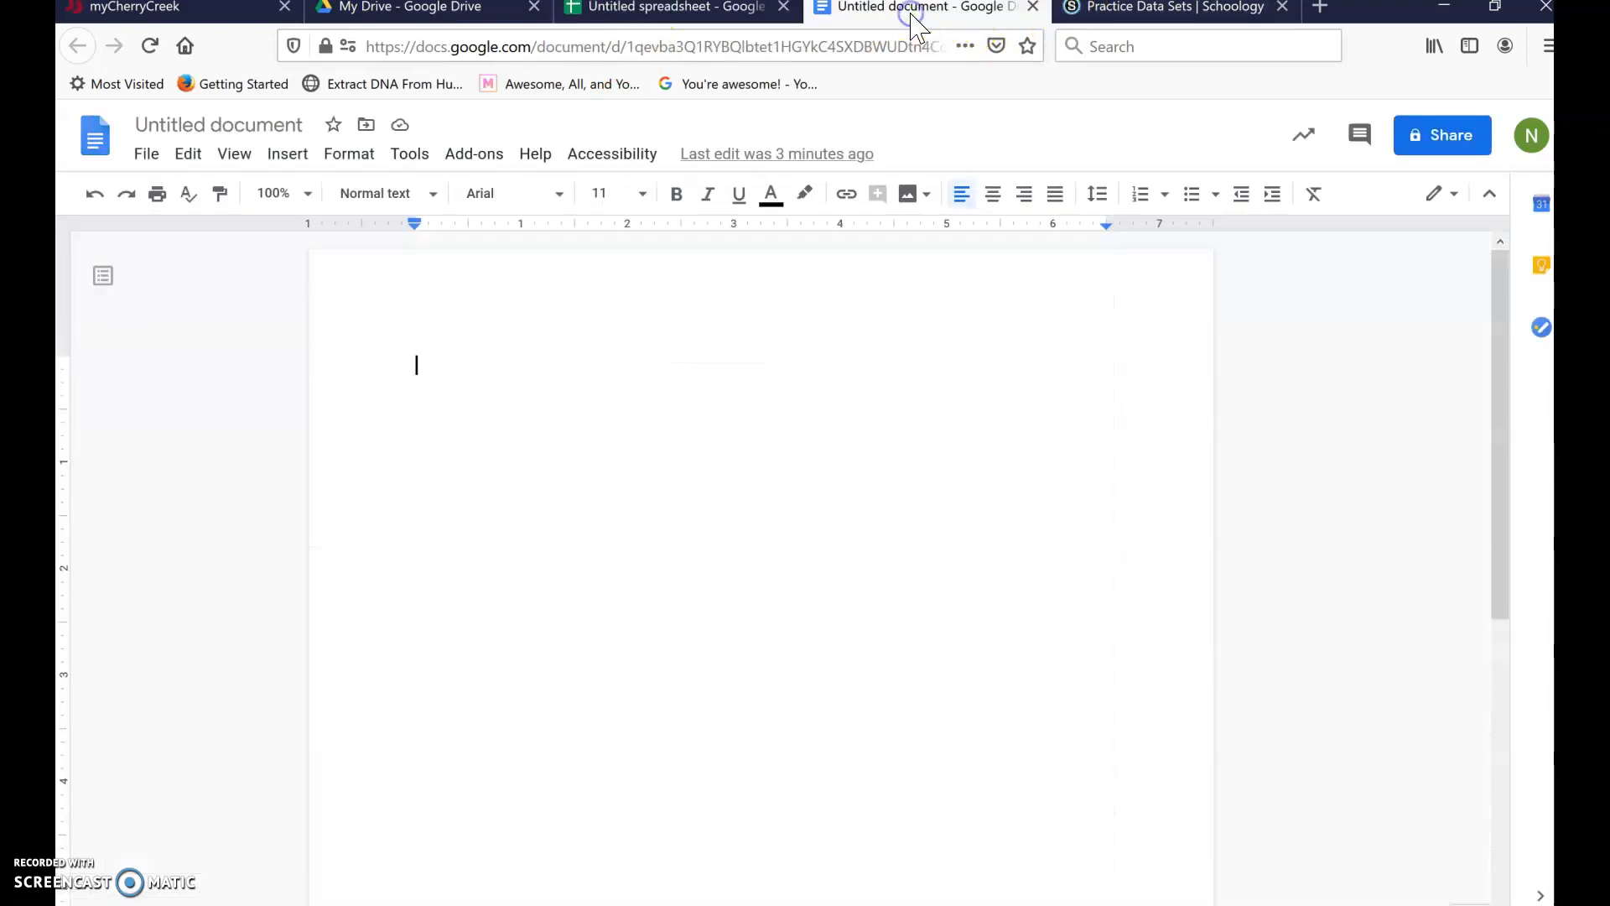
left_click(675, 16)
left_click(507, 15)
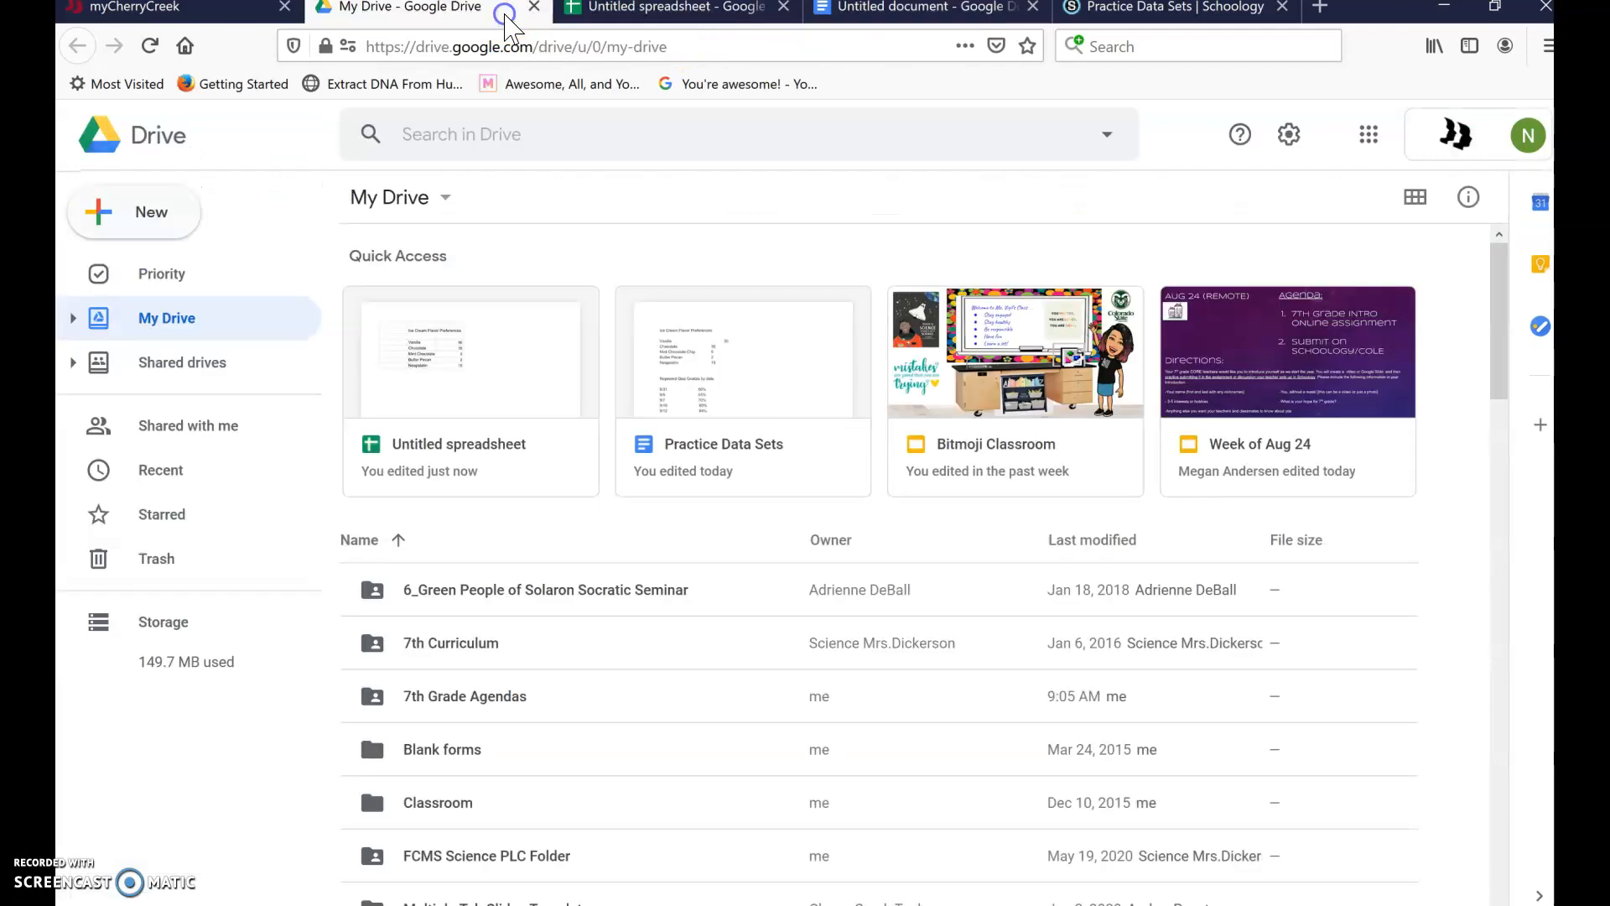
left_click(141, 237)
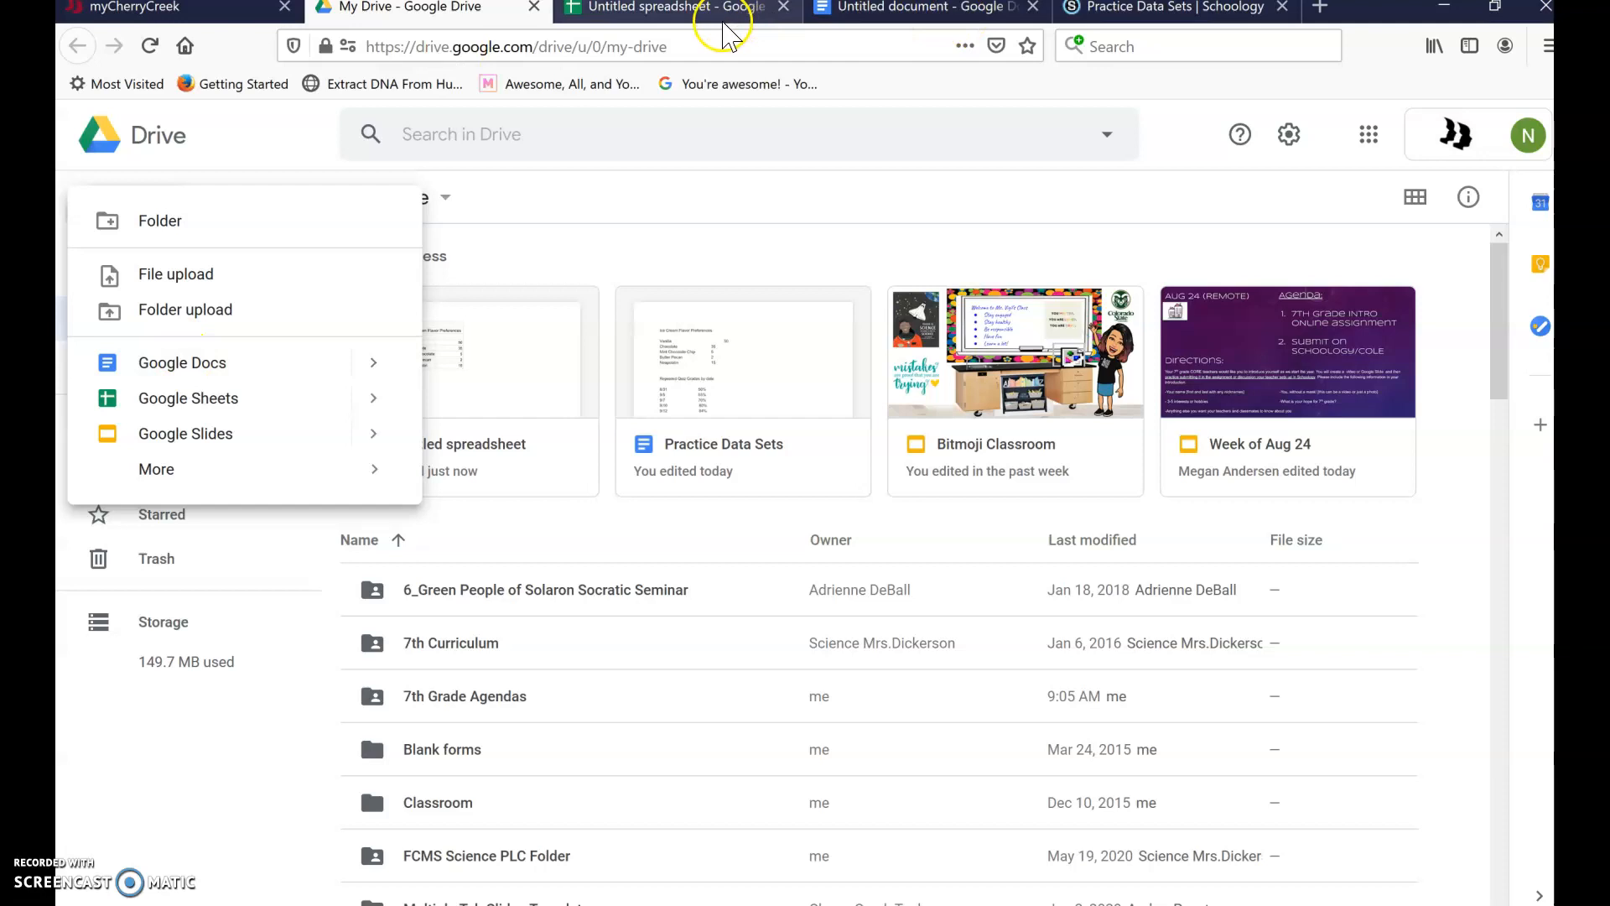
left_click(711, 12)
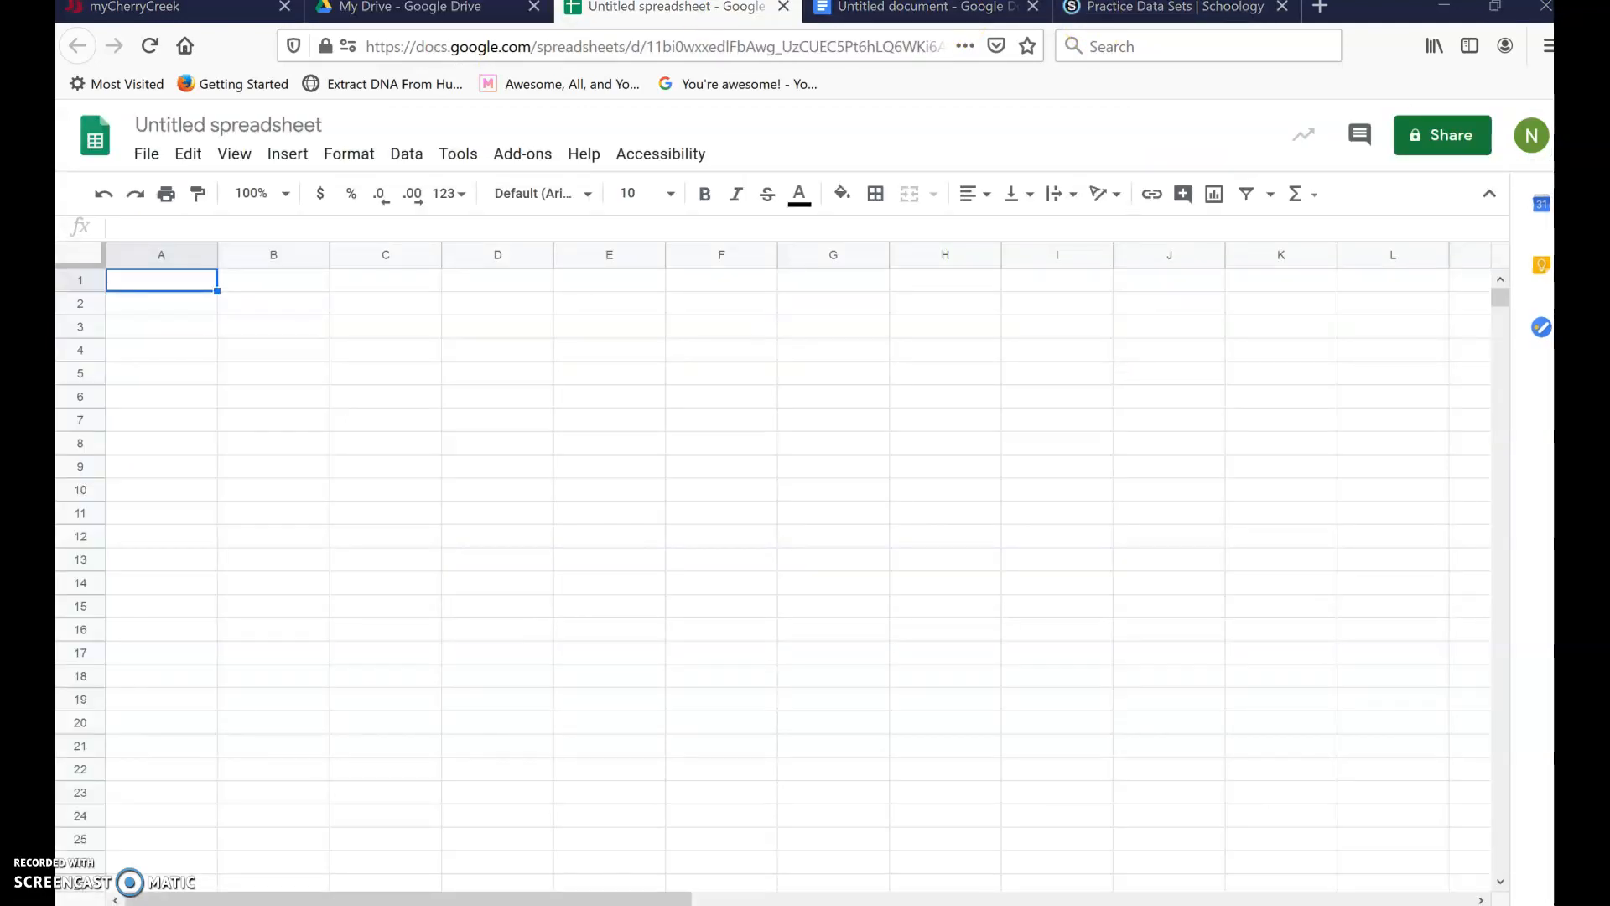
left_click(1145, 12)
- Copy the 'Repeated Quiz Grades by date' heading through the 9/12 row into the clipboard
left_click(622, 745)
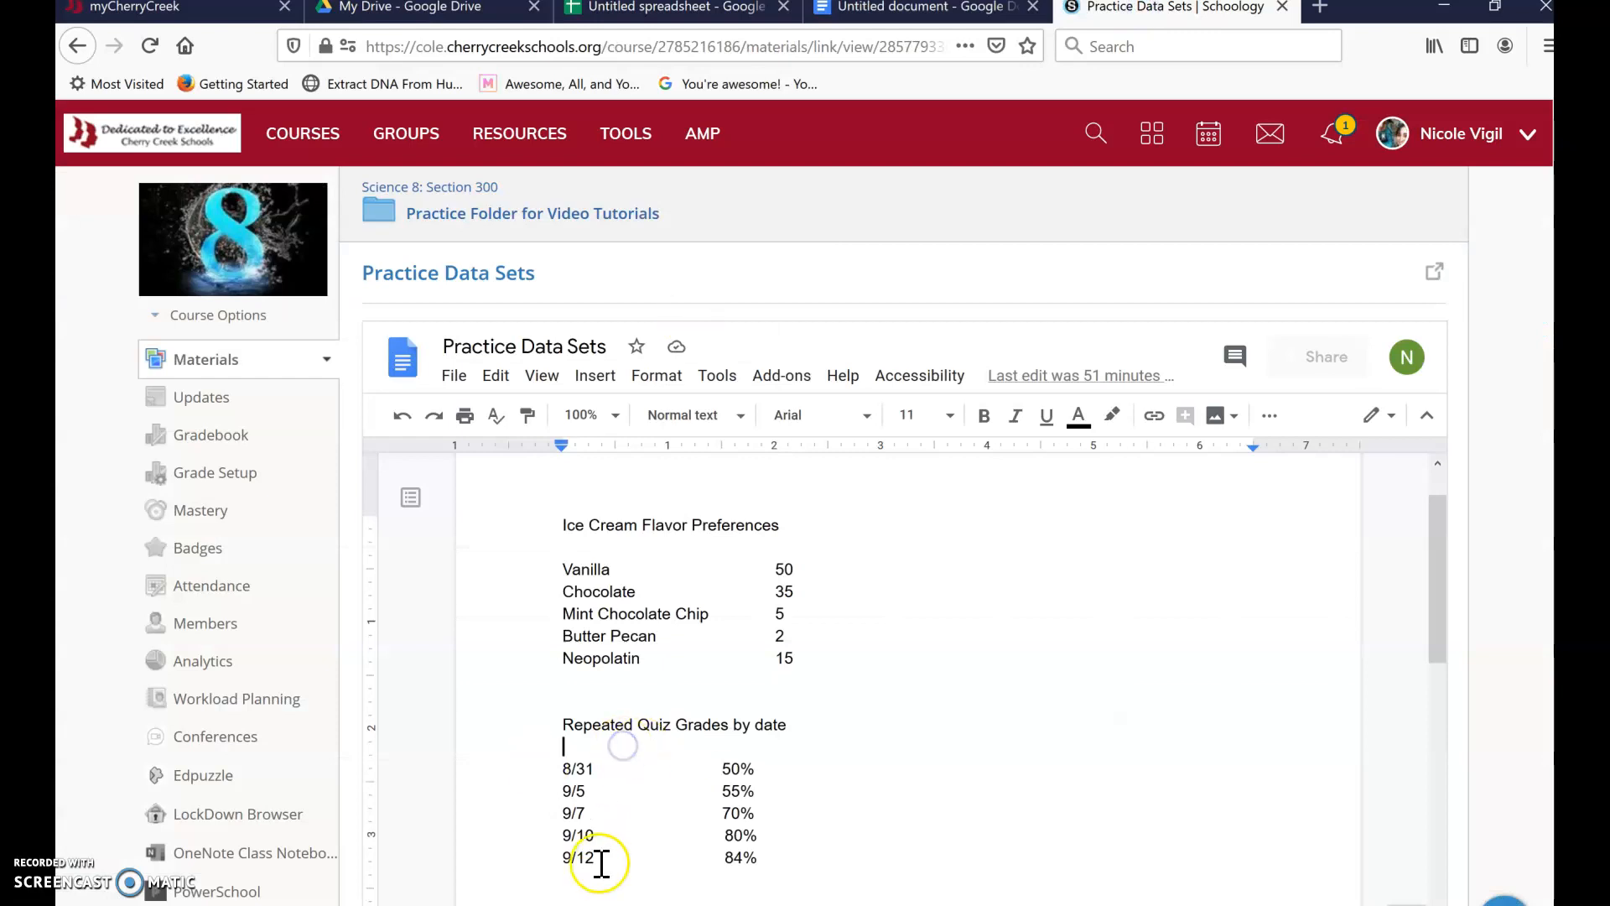
left_click_drag(605, 867, 561, 732)
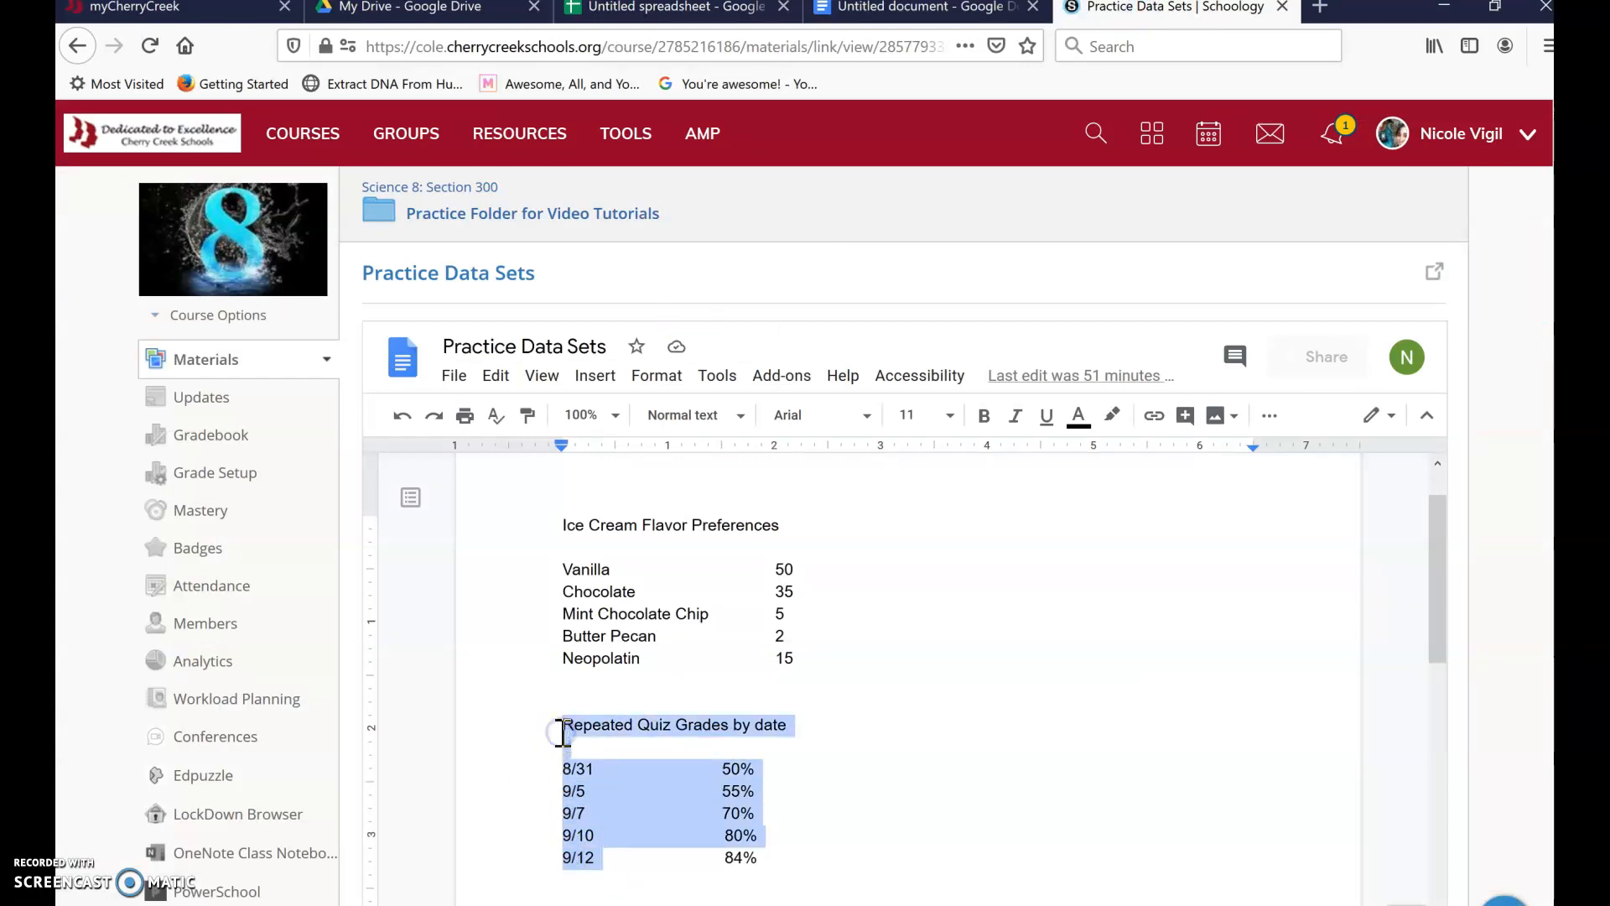
left_click(953, 826)
left_click(776, 855)
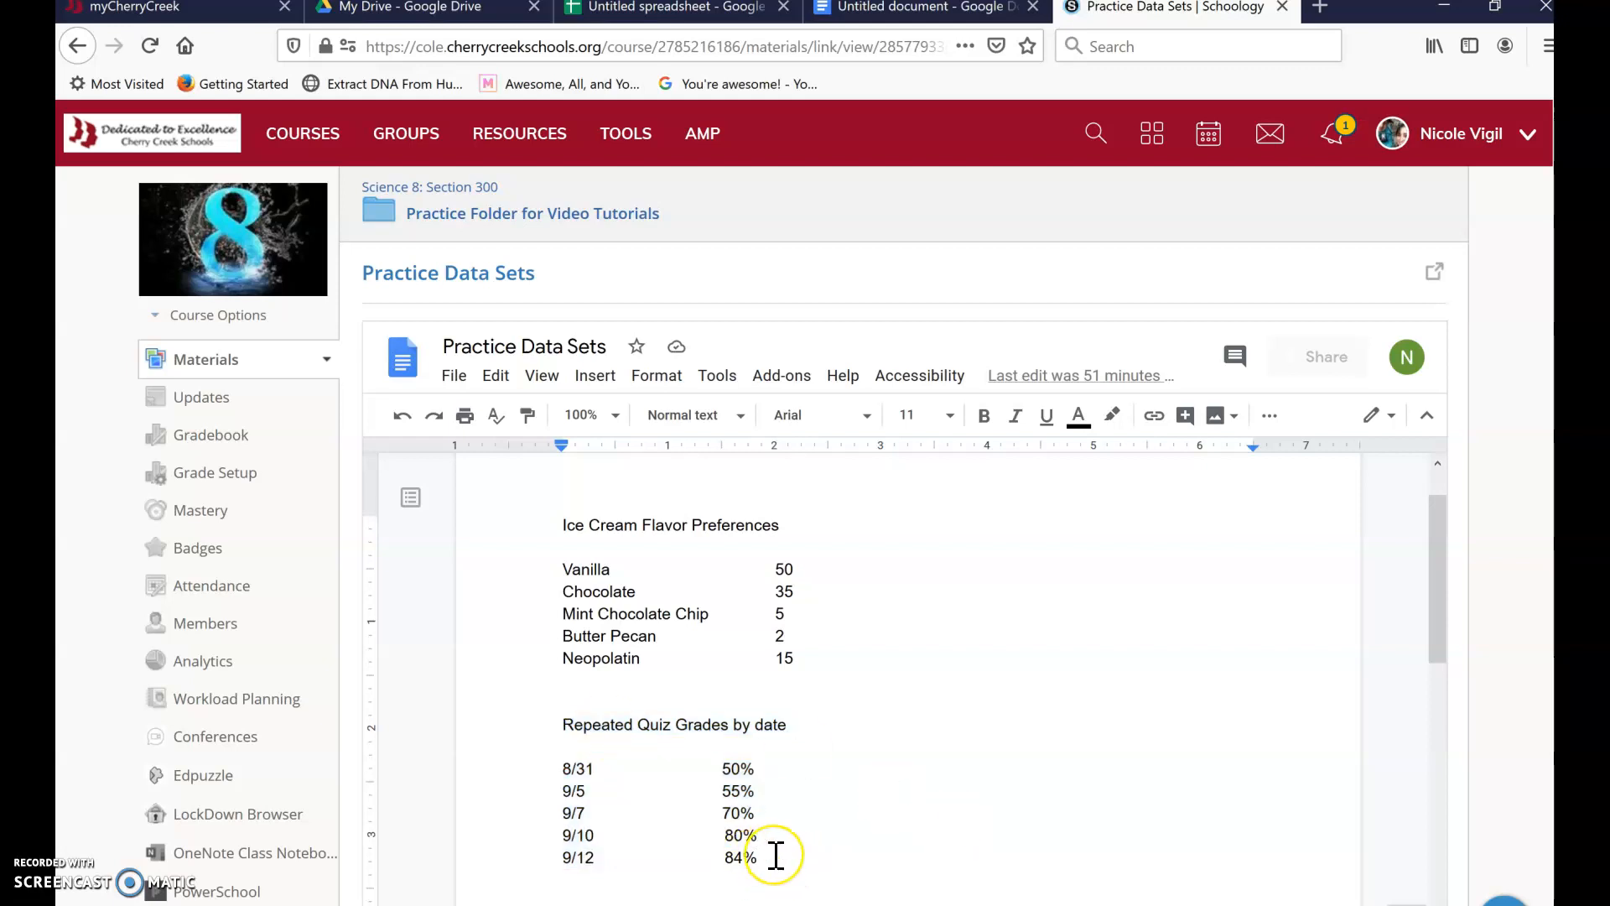
left_click_drag(775, 856, 519, 720)
key("ctrl+c")
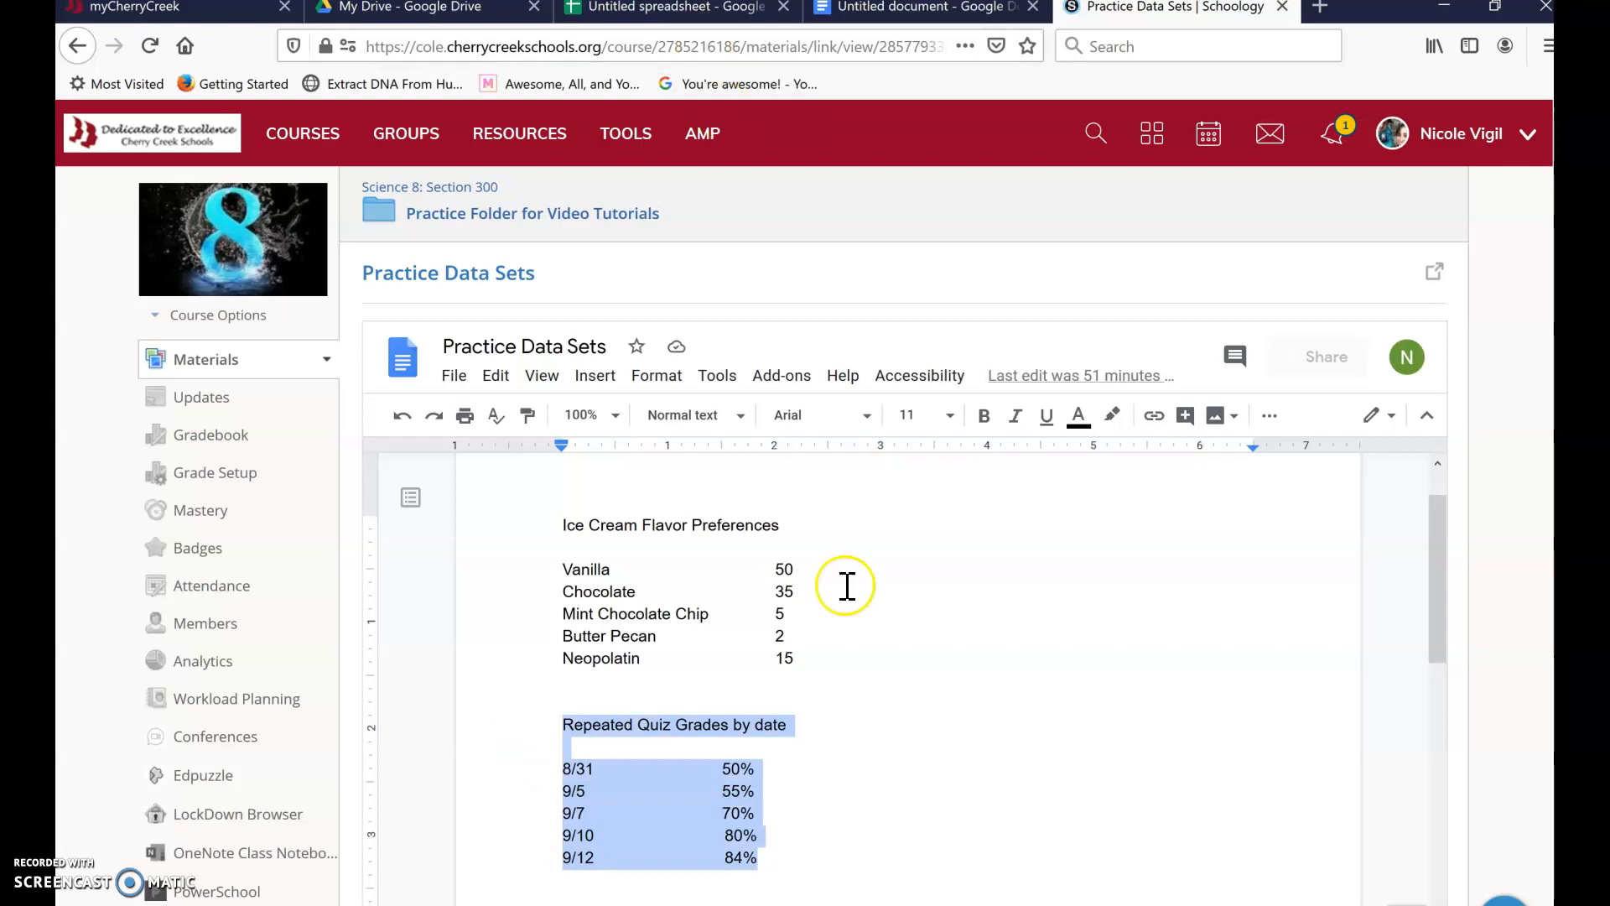
left_click(711, 10)
- Paste the copied quiz grade heading and date rows starting at cell B3
left_click(309, 333)
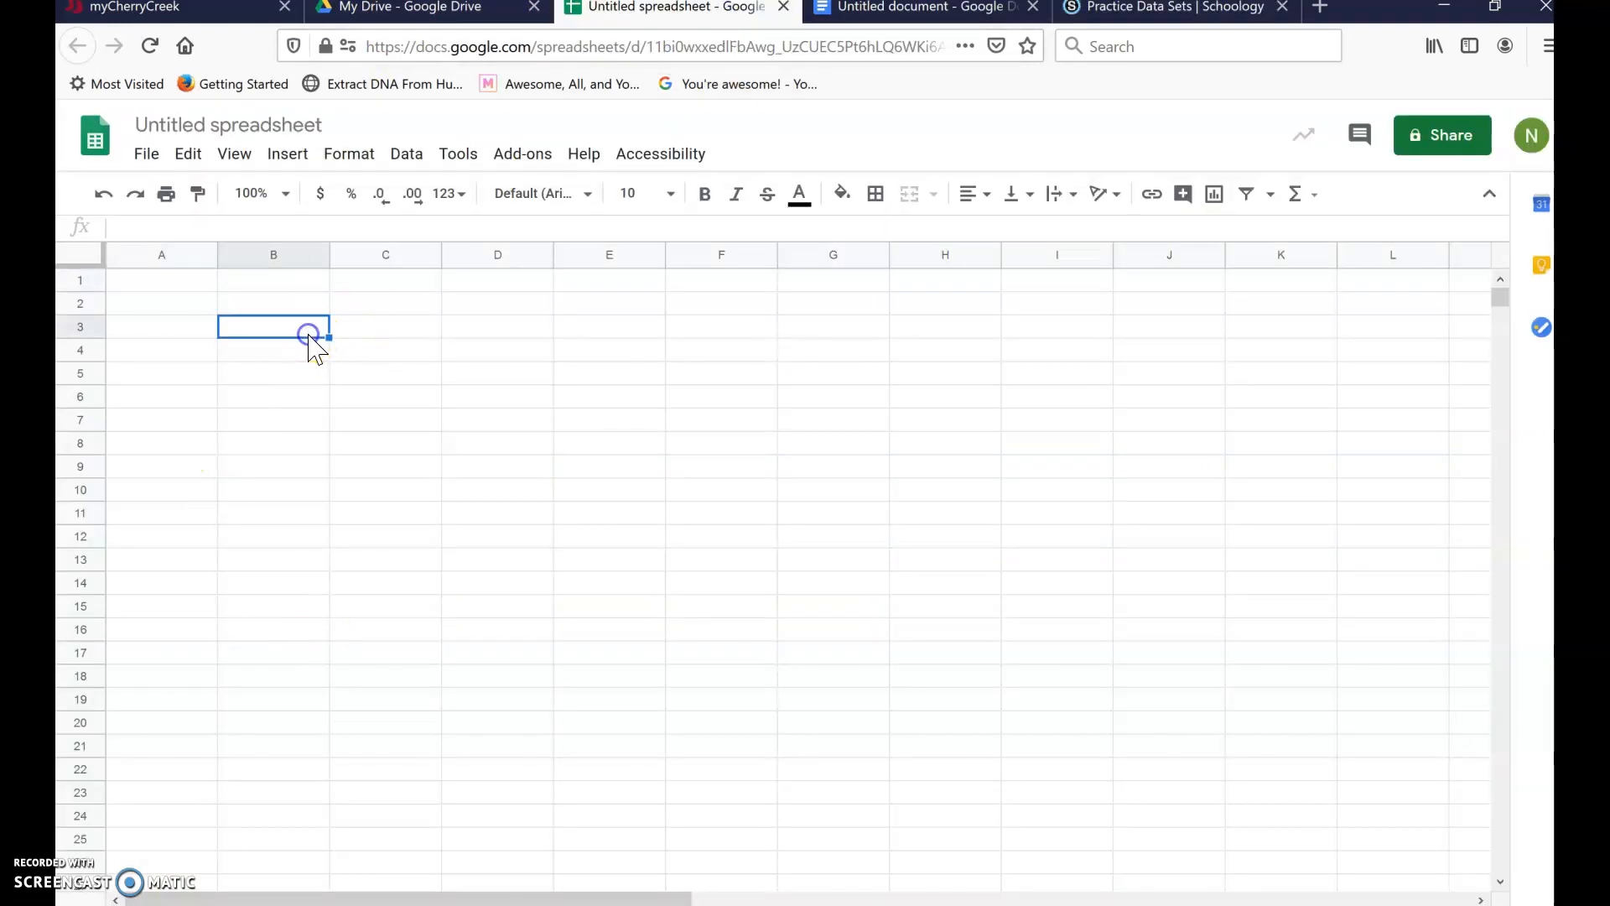
key("ctrl+v")
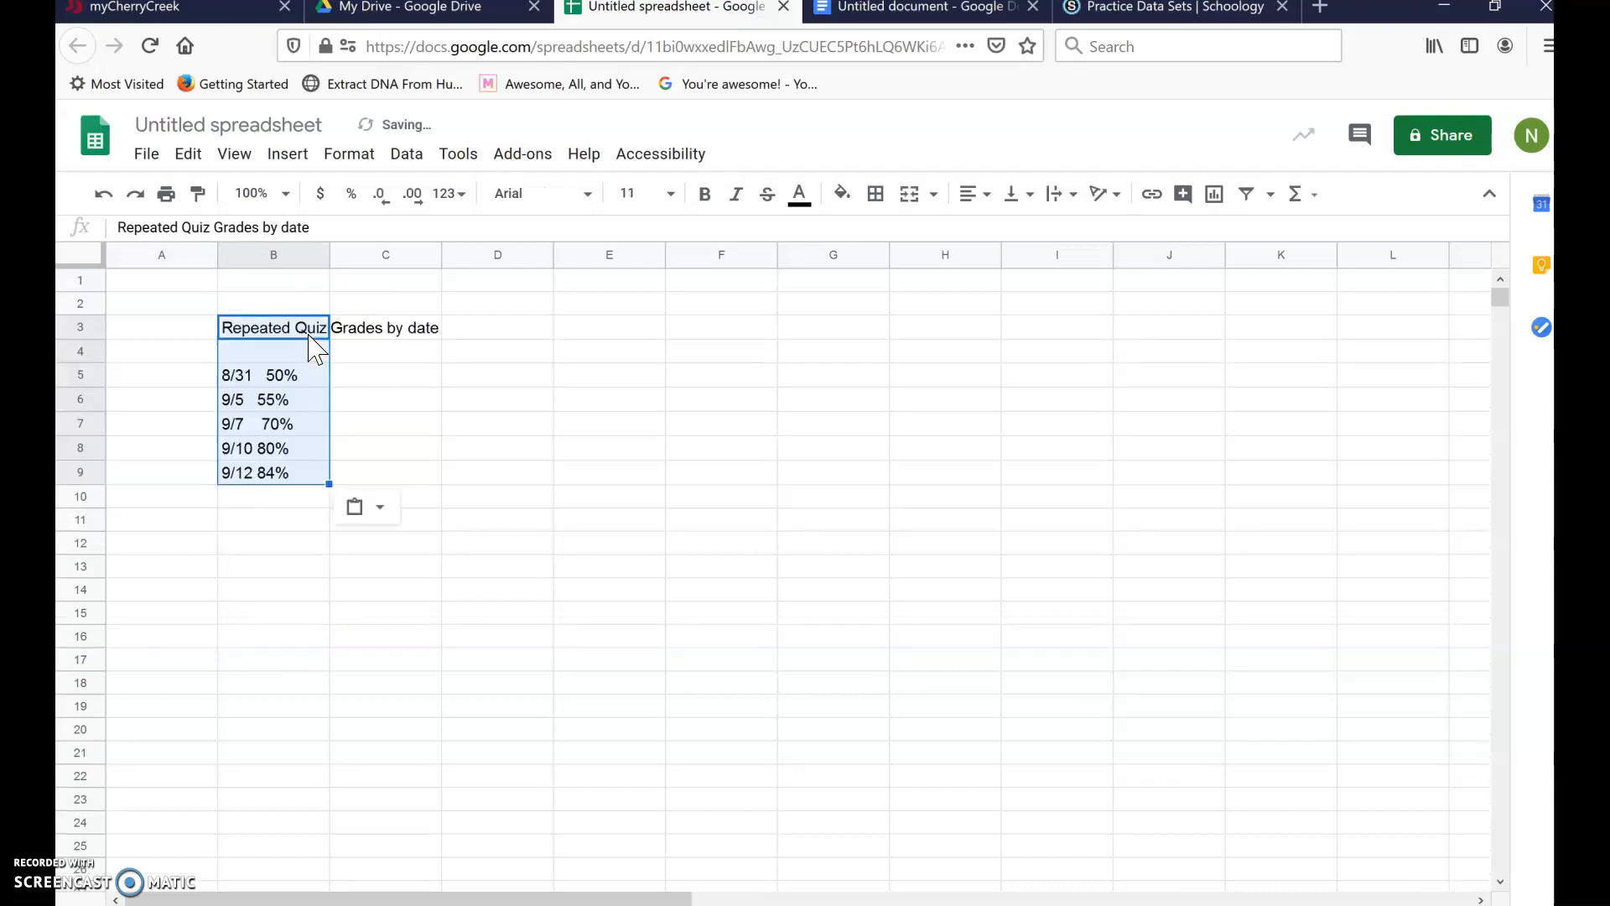
left_click(395, 359)
left_click(311, 376)
- Enter the grades 50%, 55%, 70%, 80% and 84% into C5:C9
left_click(363, 378)
type("50%")
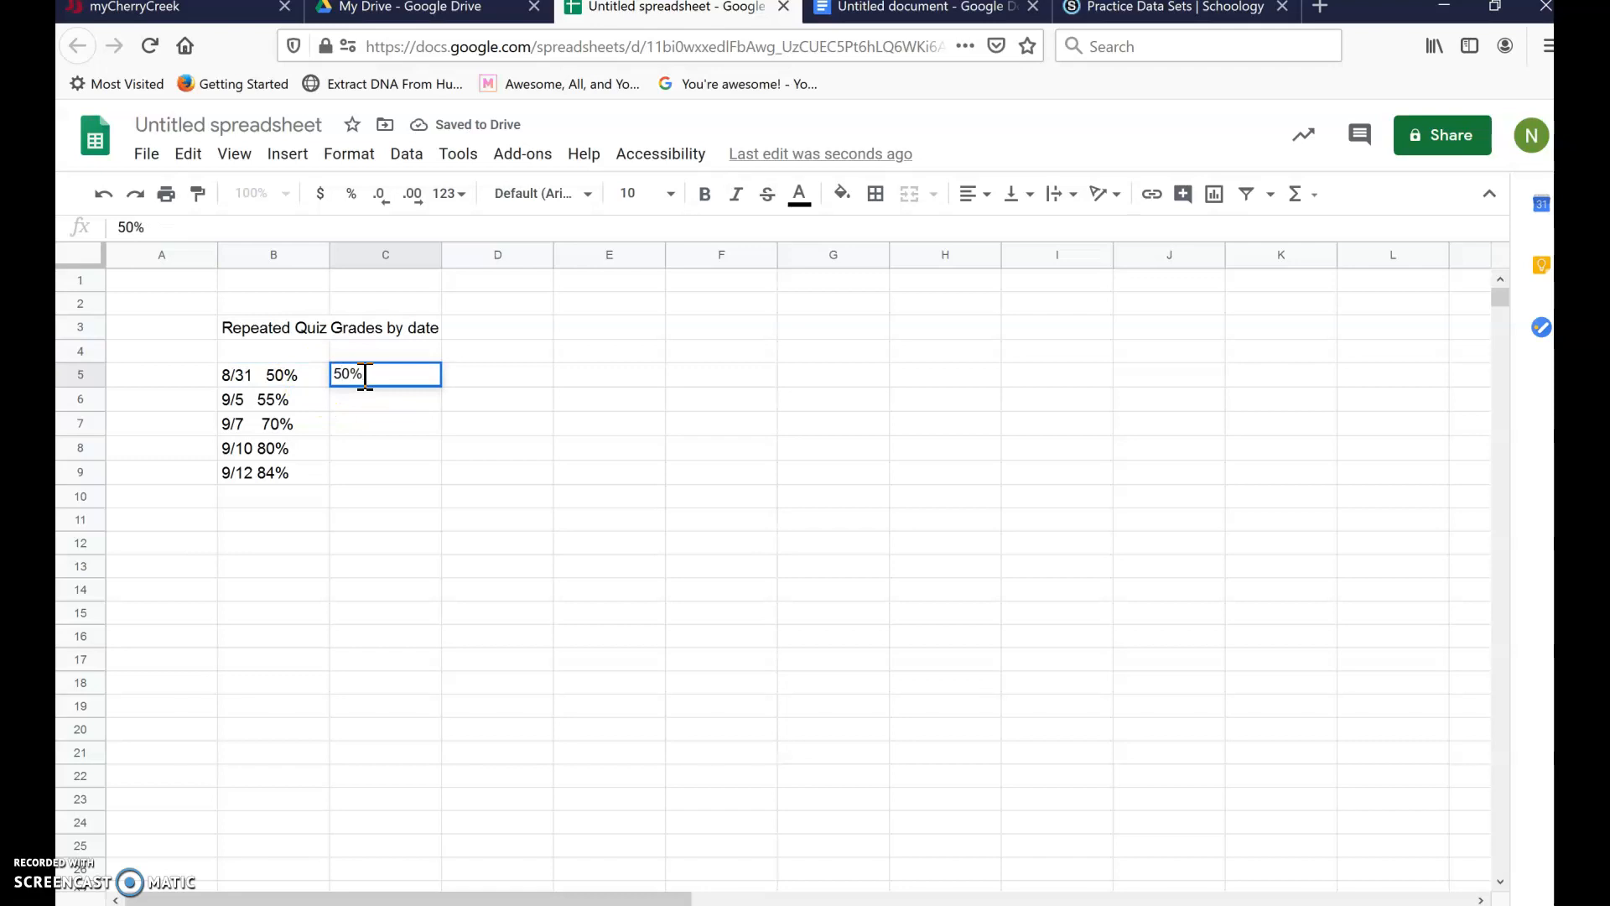
left_click(364, 401)
type("55%")
left_click(369, 424)
type("7")
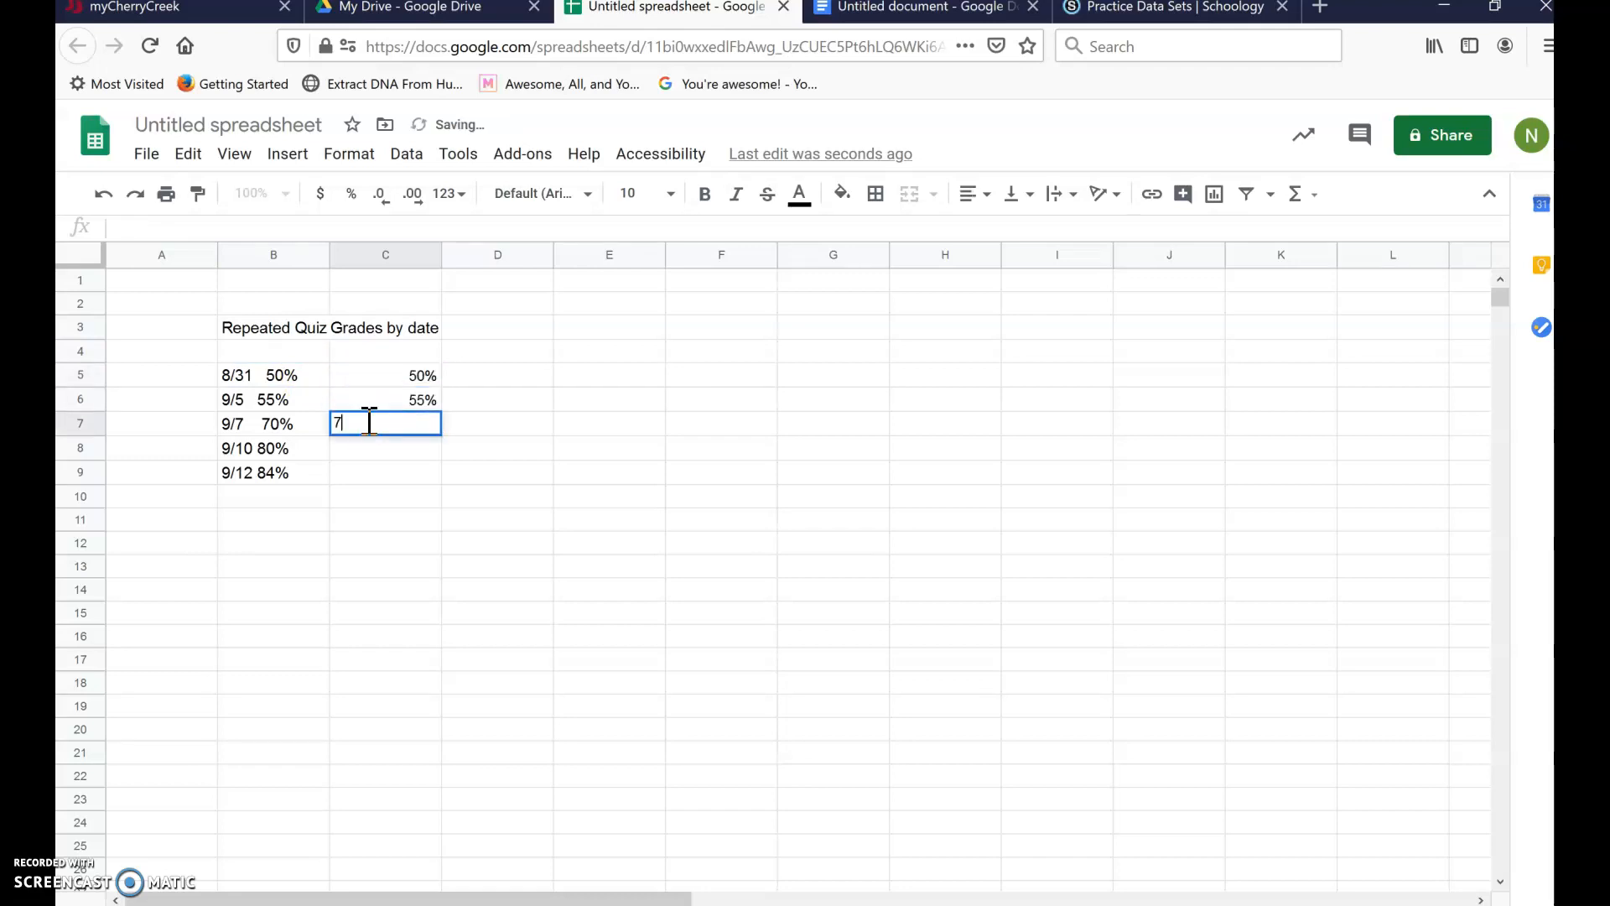
type("0%")
left_click(378, 449)
type("80%")
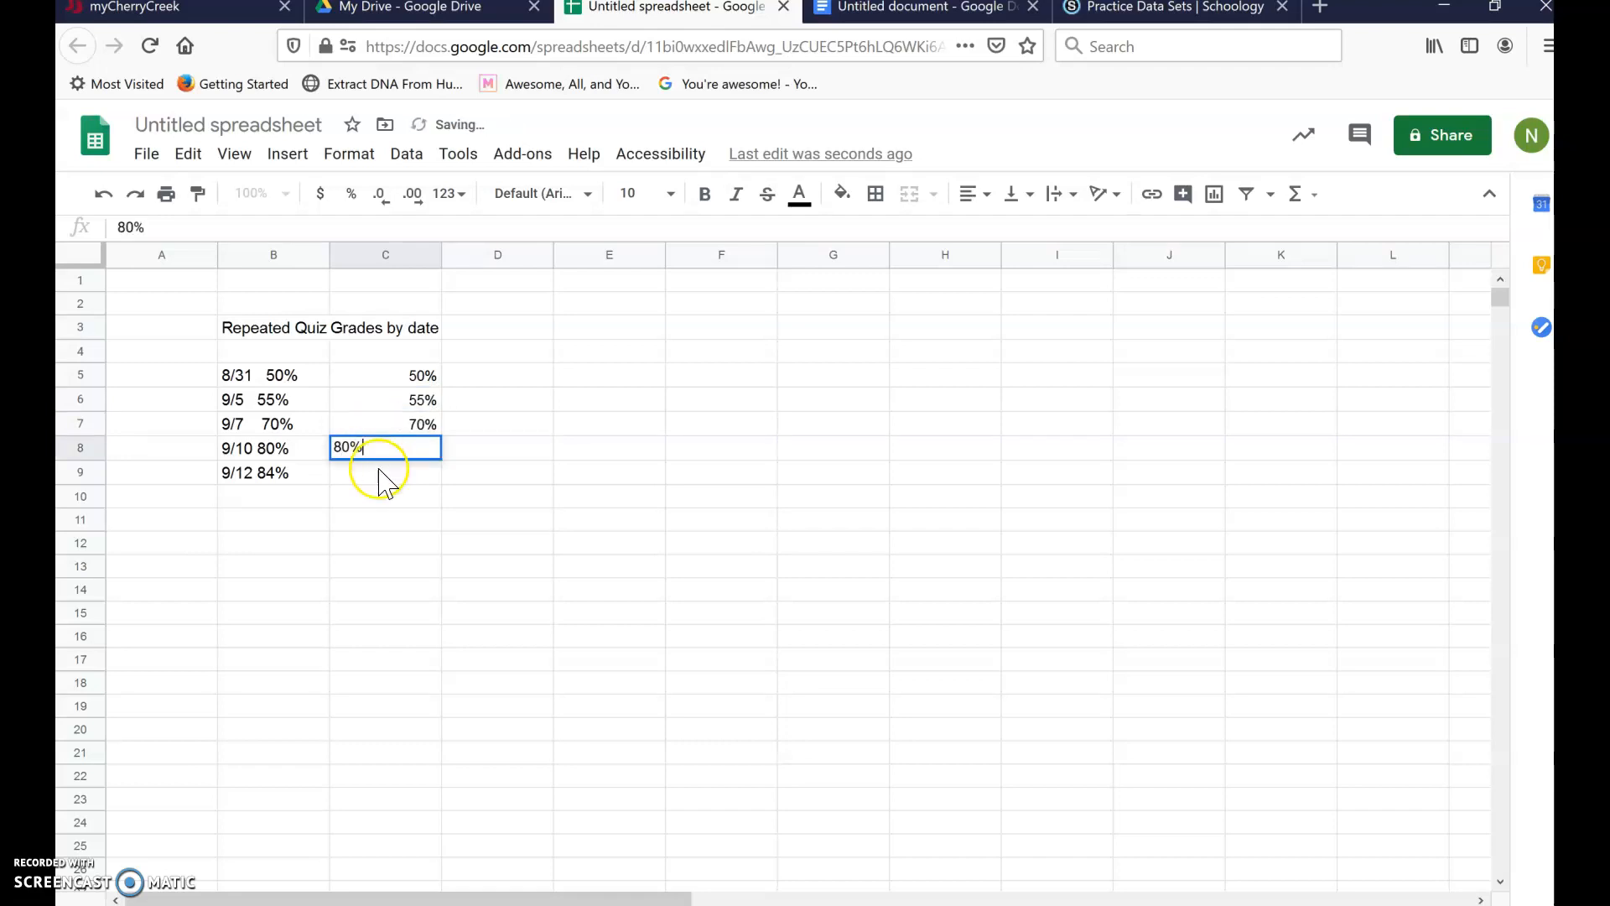
left_click(382, 472)
type("84")
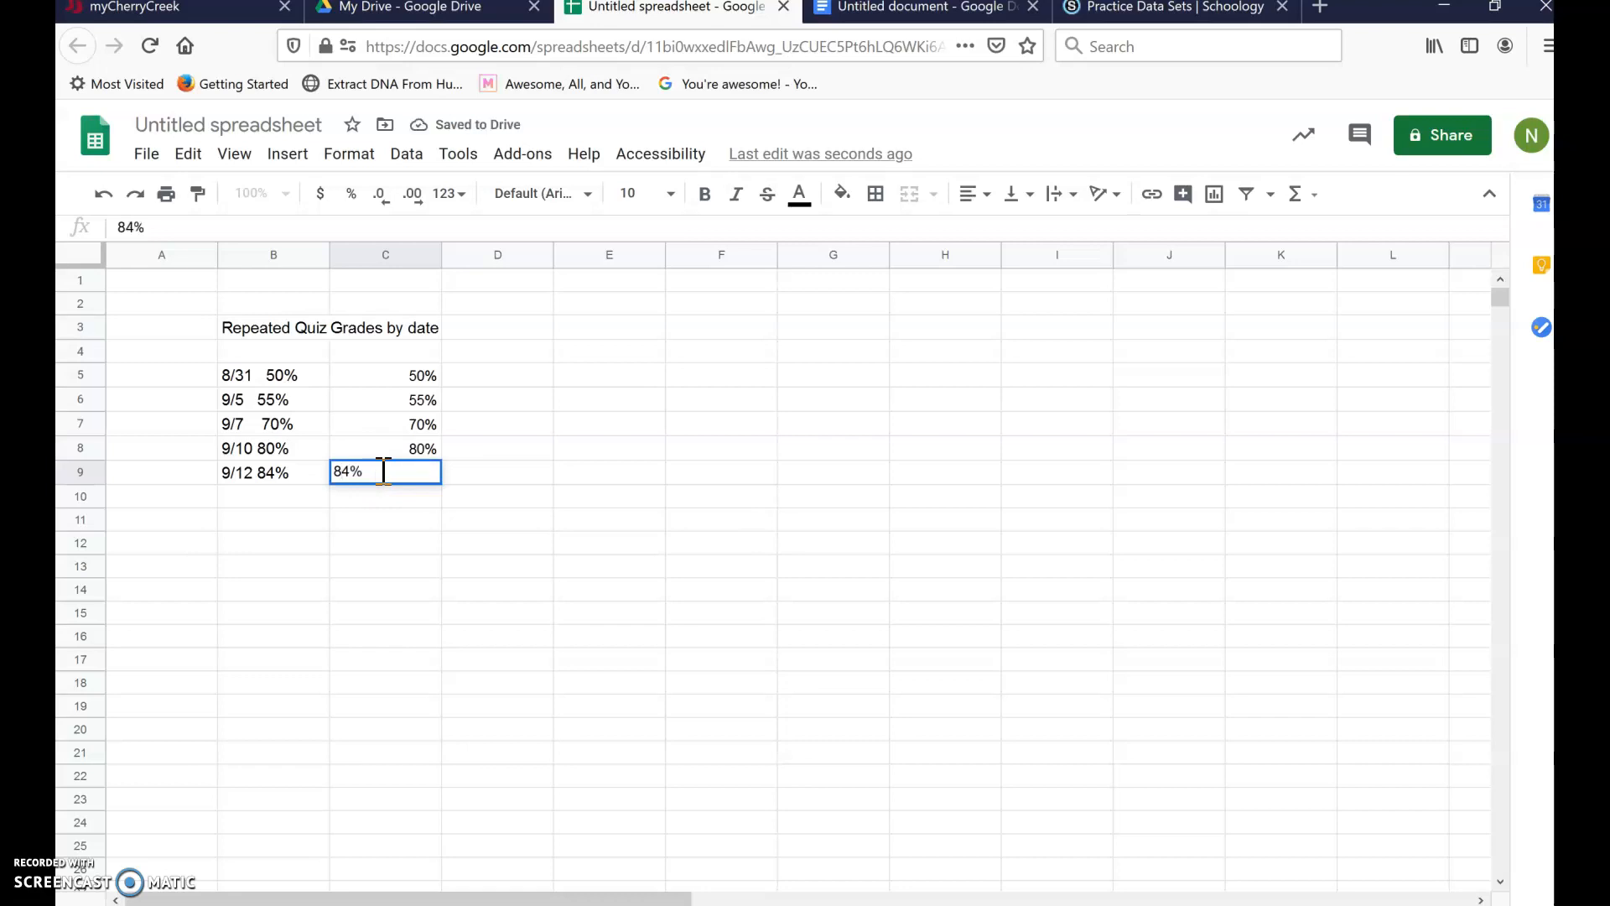
left_click(289, 473)
left_click(227, 226)
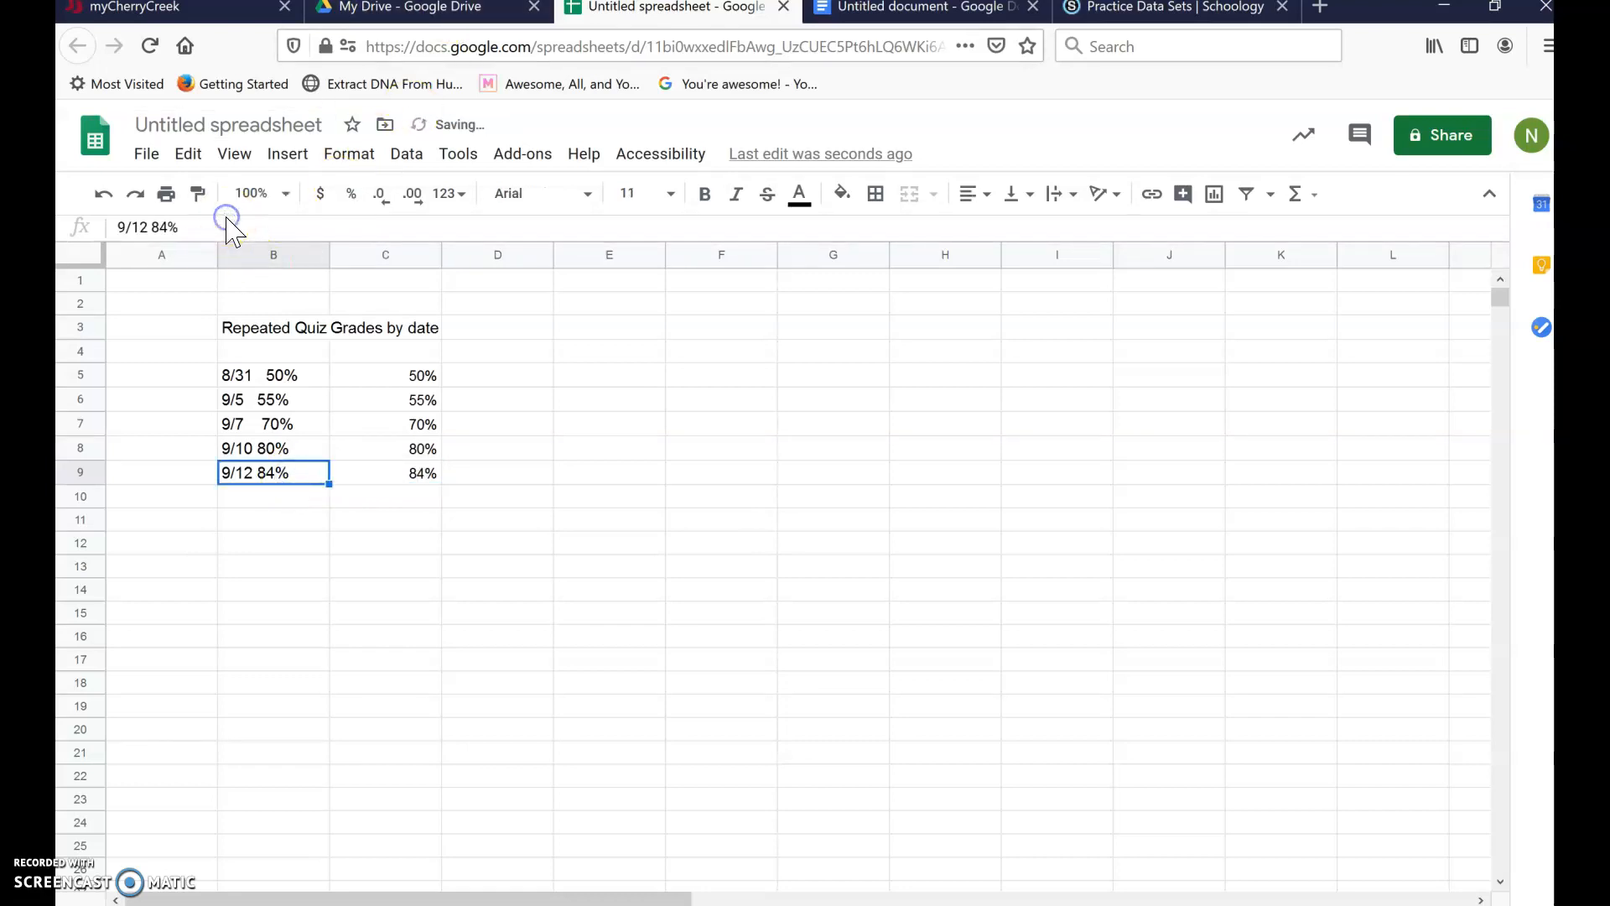
- Set B9 to 9/12 and strip the grade from B8, leaving 9/10
left_click(190, 236)
type("9/12")
left_click(269, 424)
left_click(283, 456)
double_click(284, 456)
left_click(198, 236)
key("BackSpace")
key("BackSpace")
key("BackSpace")
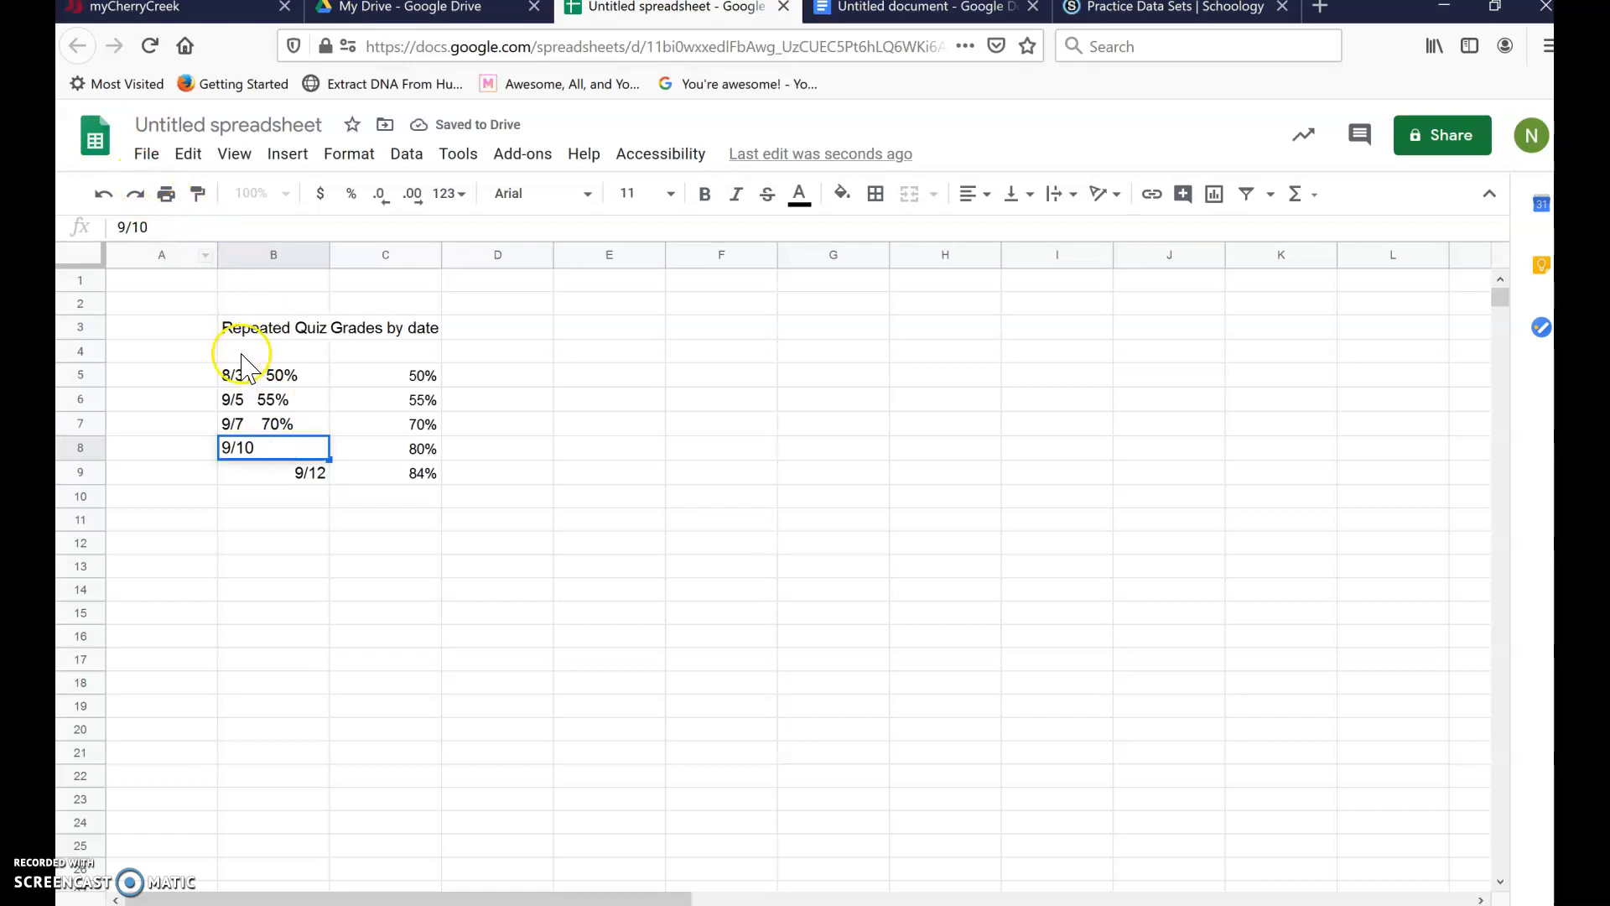
left_click(285, 423)
- Clean B7, B6 and B5 so they hold only dates, leaving 8/31 in B5
left_click(251, 216)
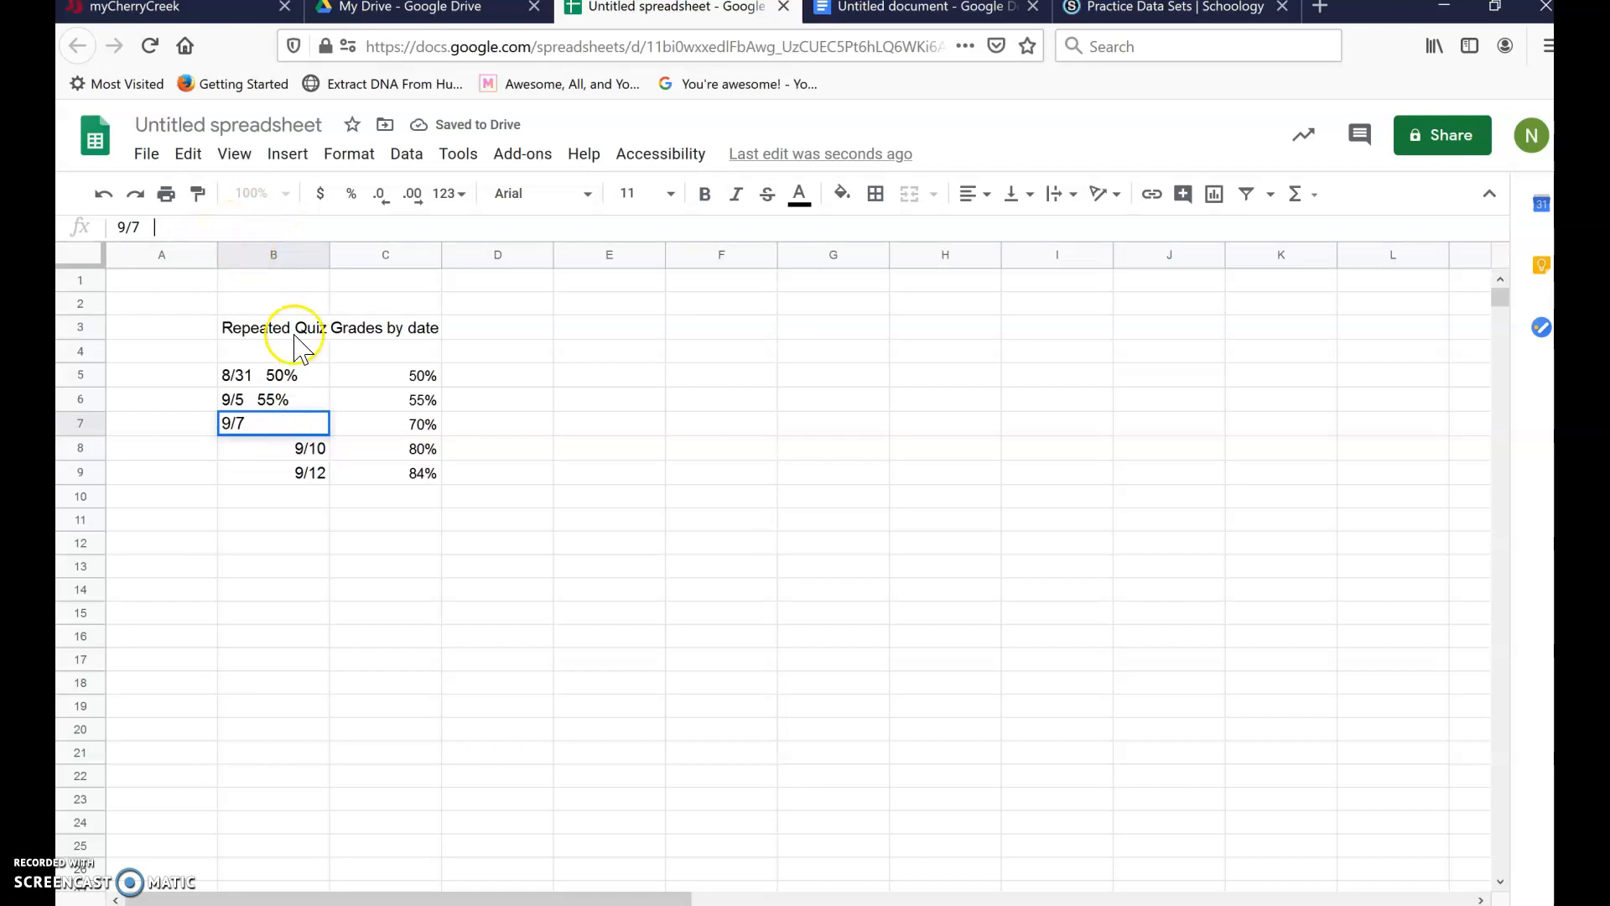
left_click(289, 403)
left_click(211, 225)
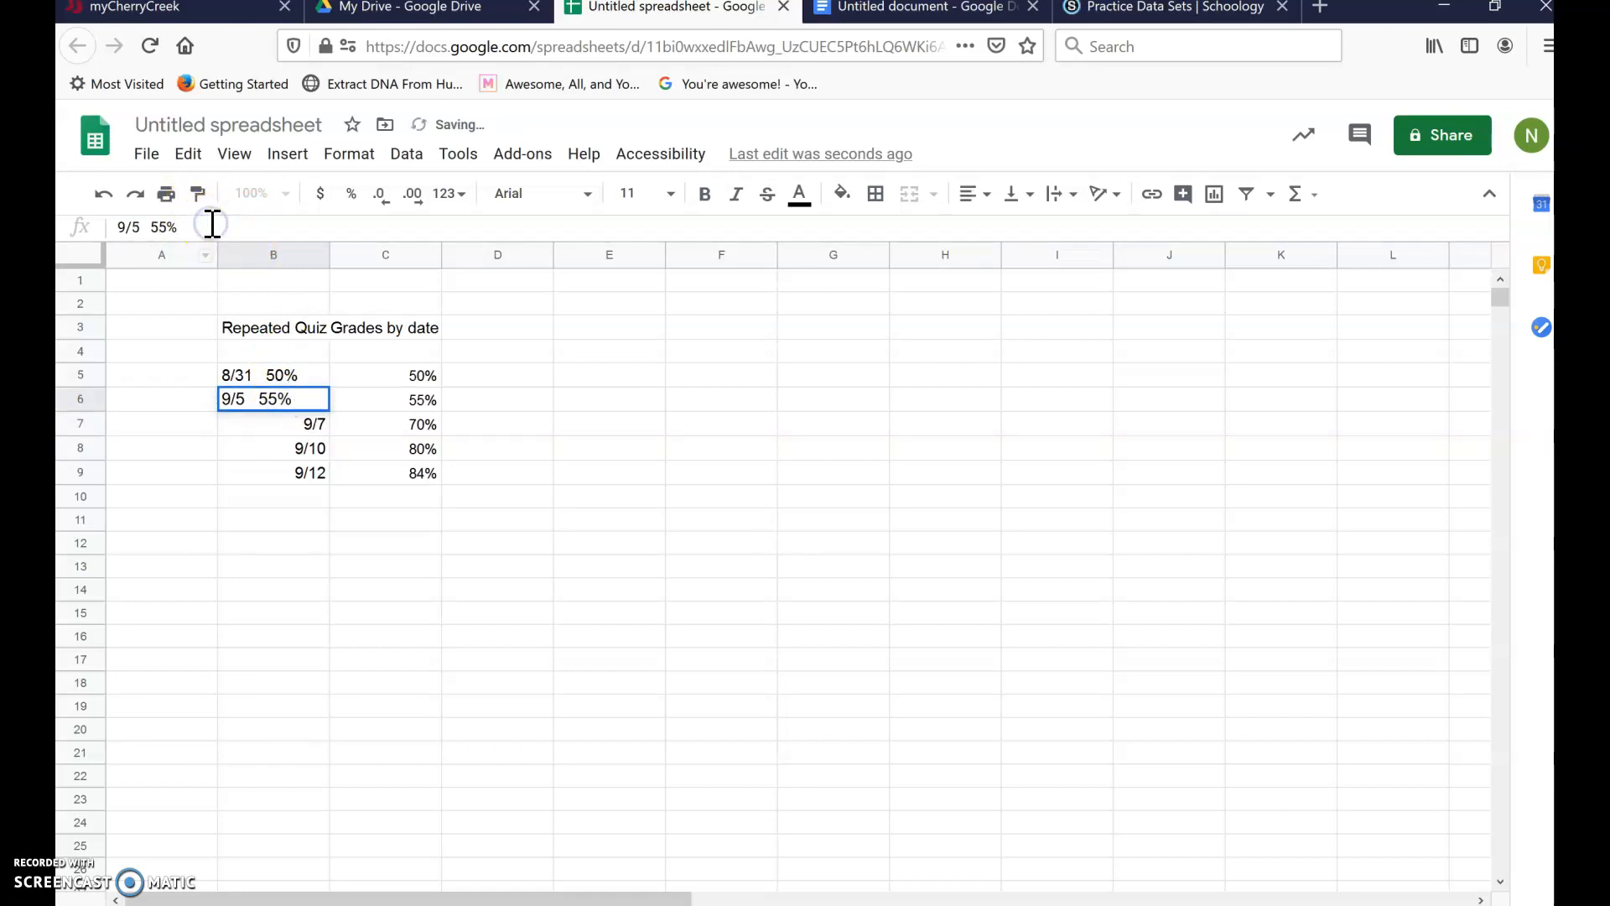
left_click(289, 375)
left_click(213, 225)
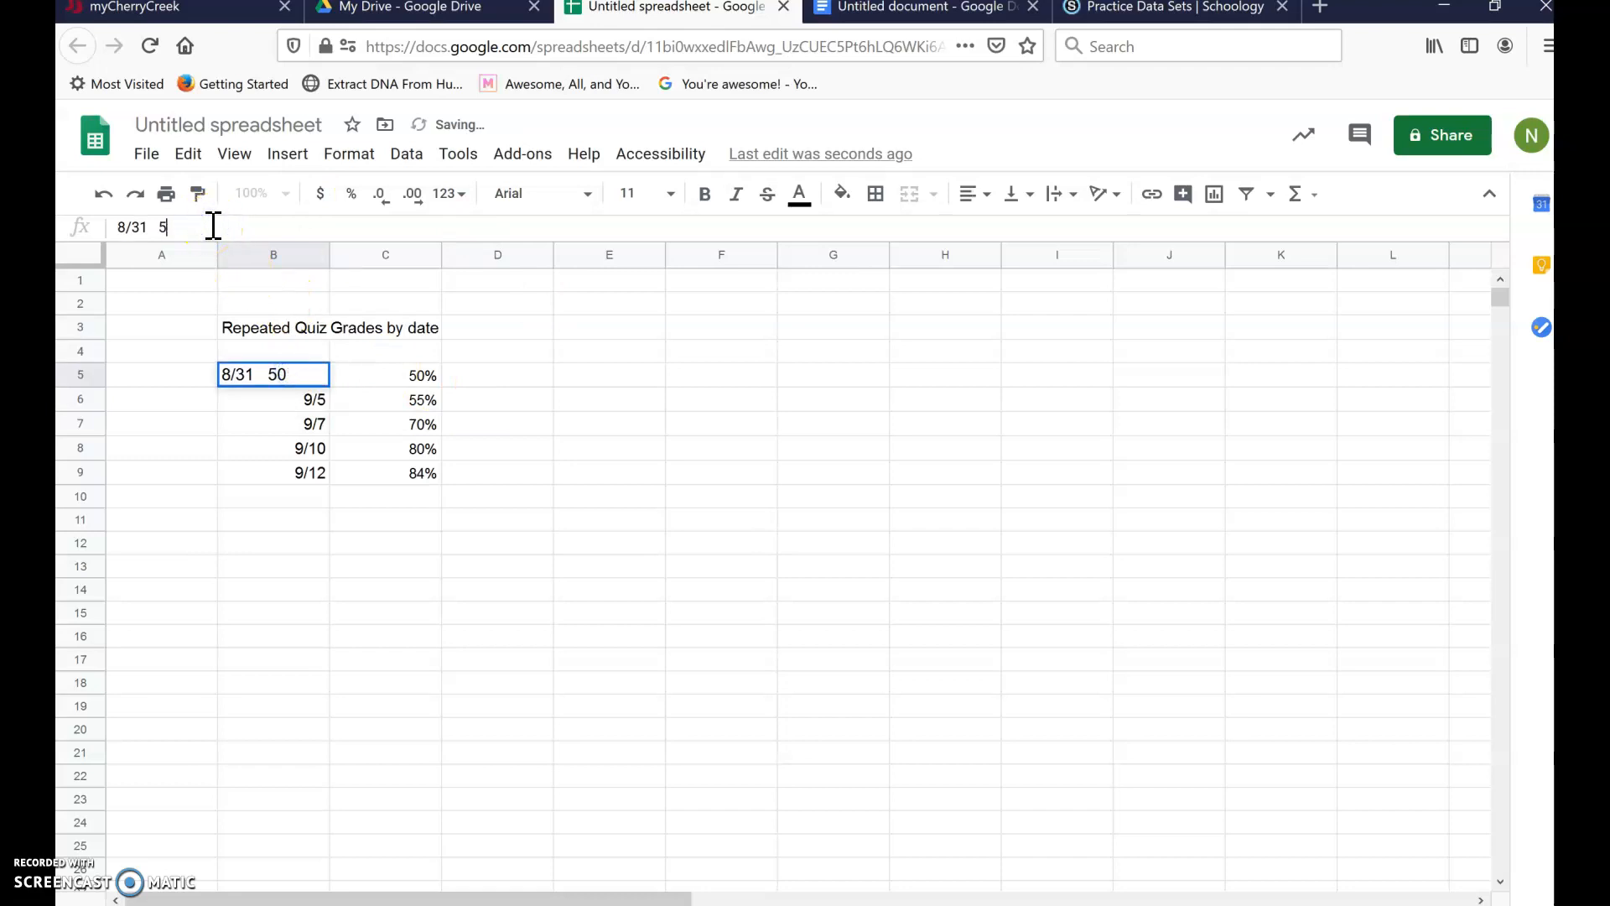
left_click(282, 379)
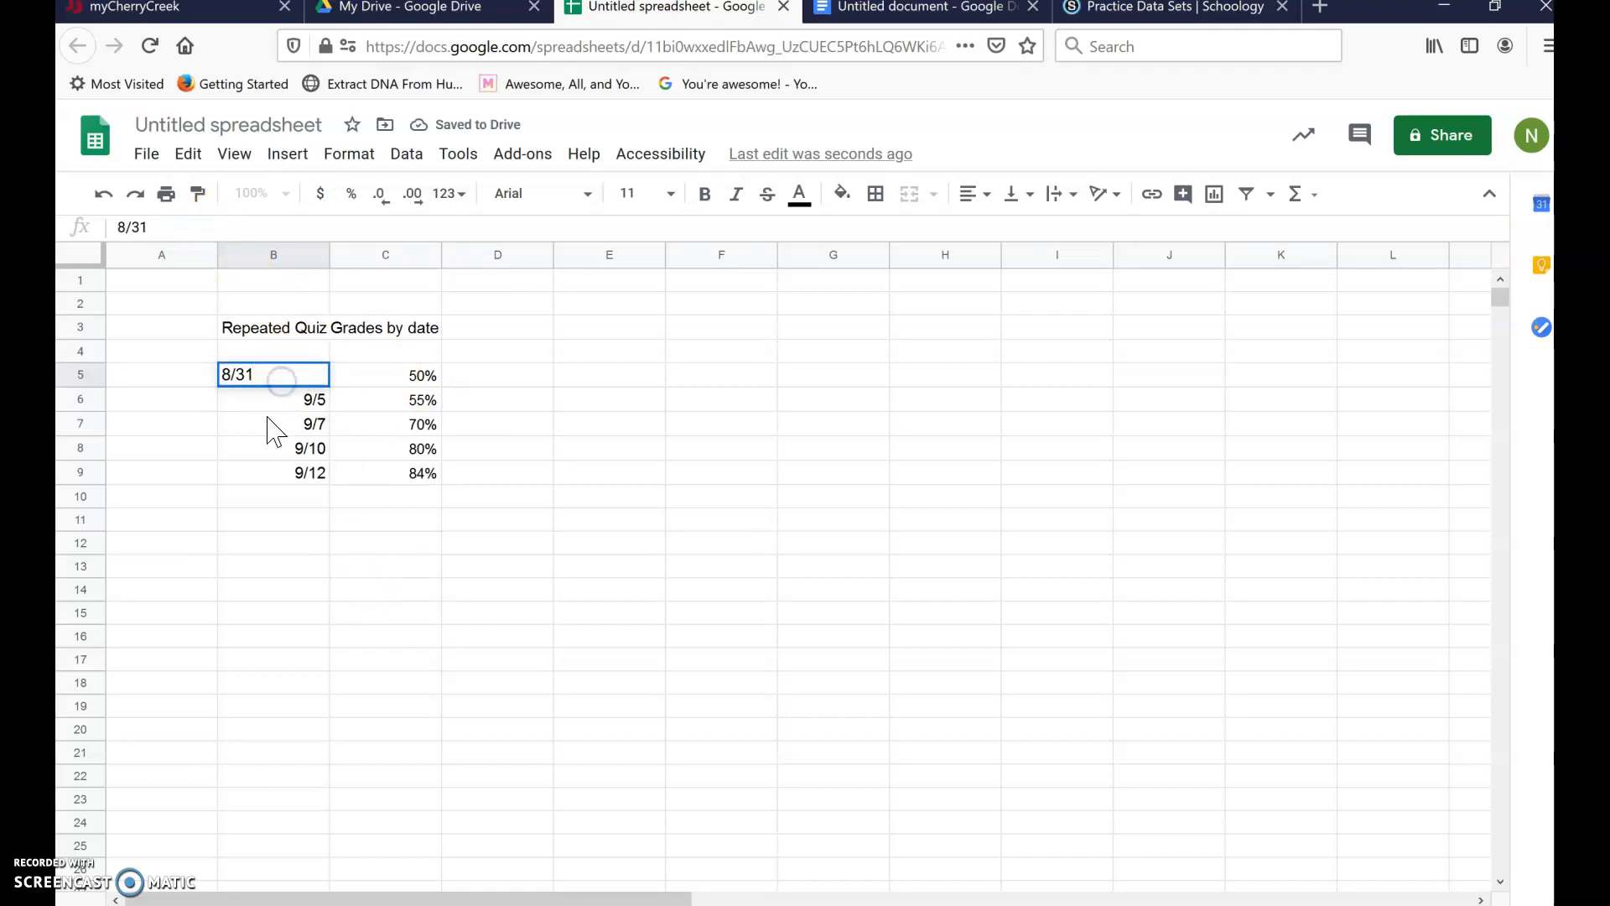
left_click(239, 450)
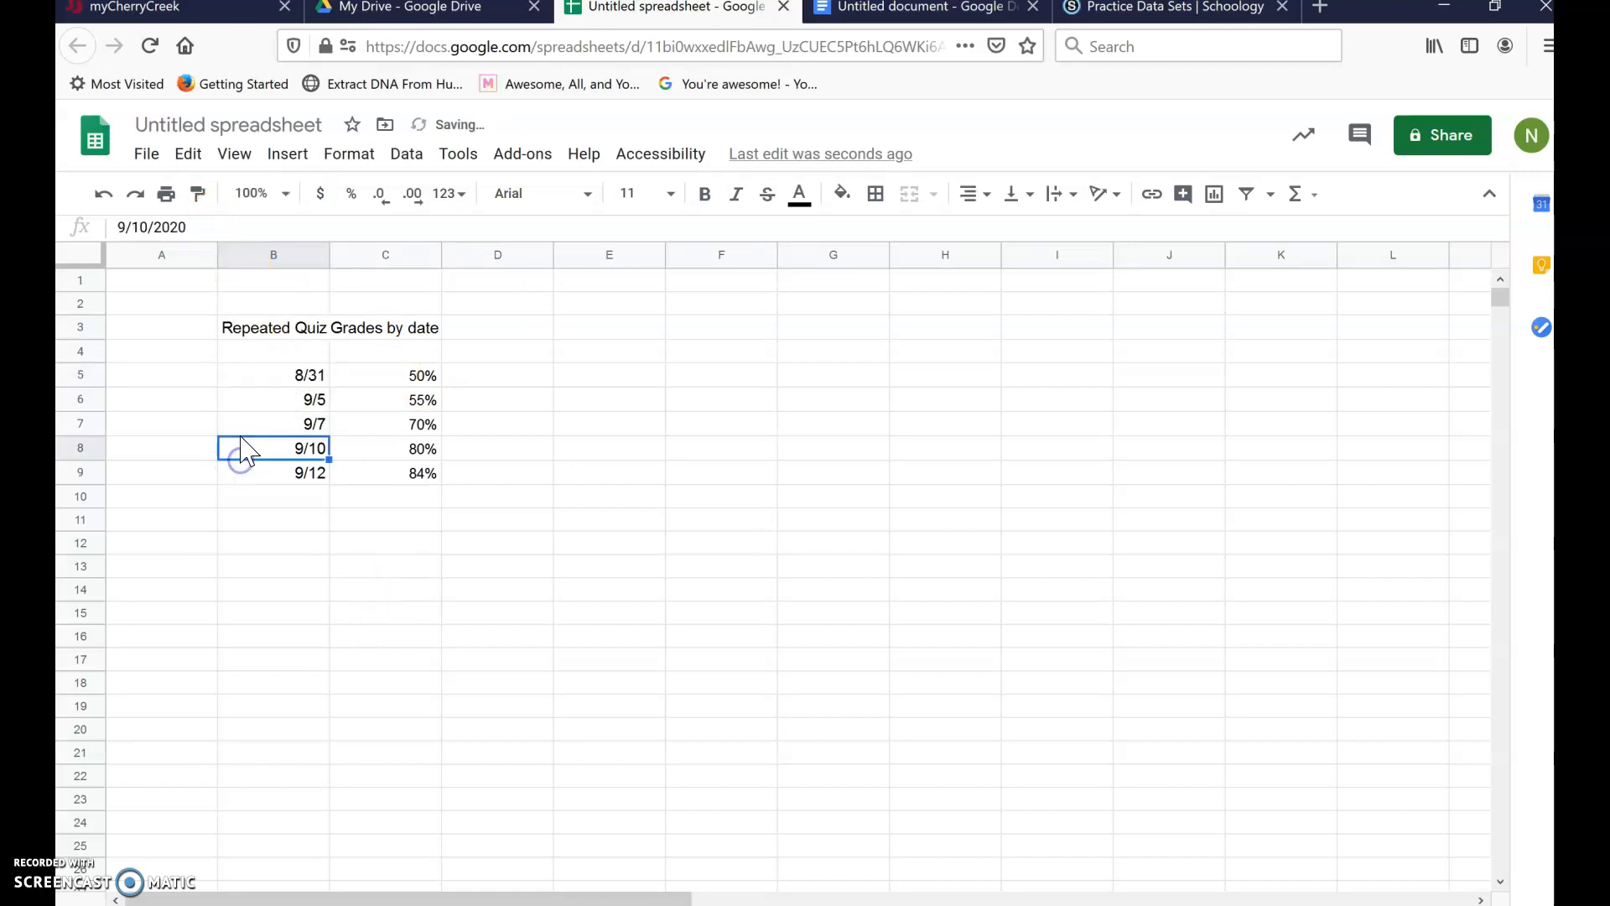
- Enter the header Date in B4 and Grade in C4
left_click(266, 348)
type("Date")
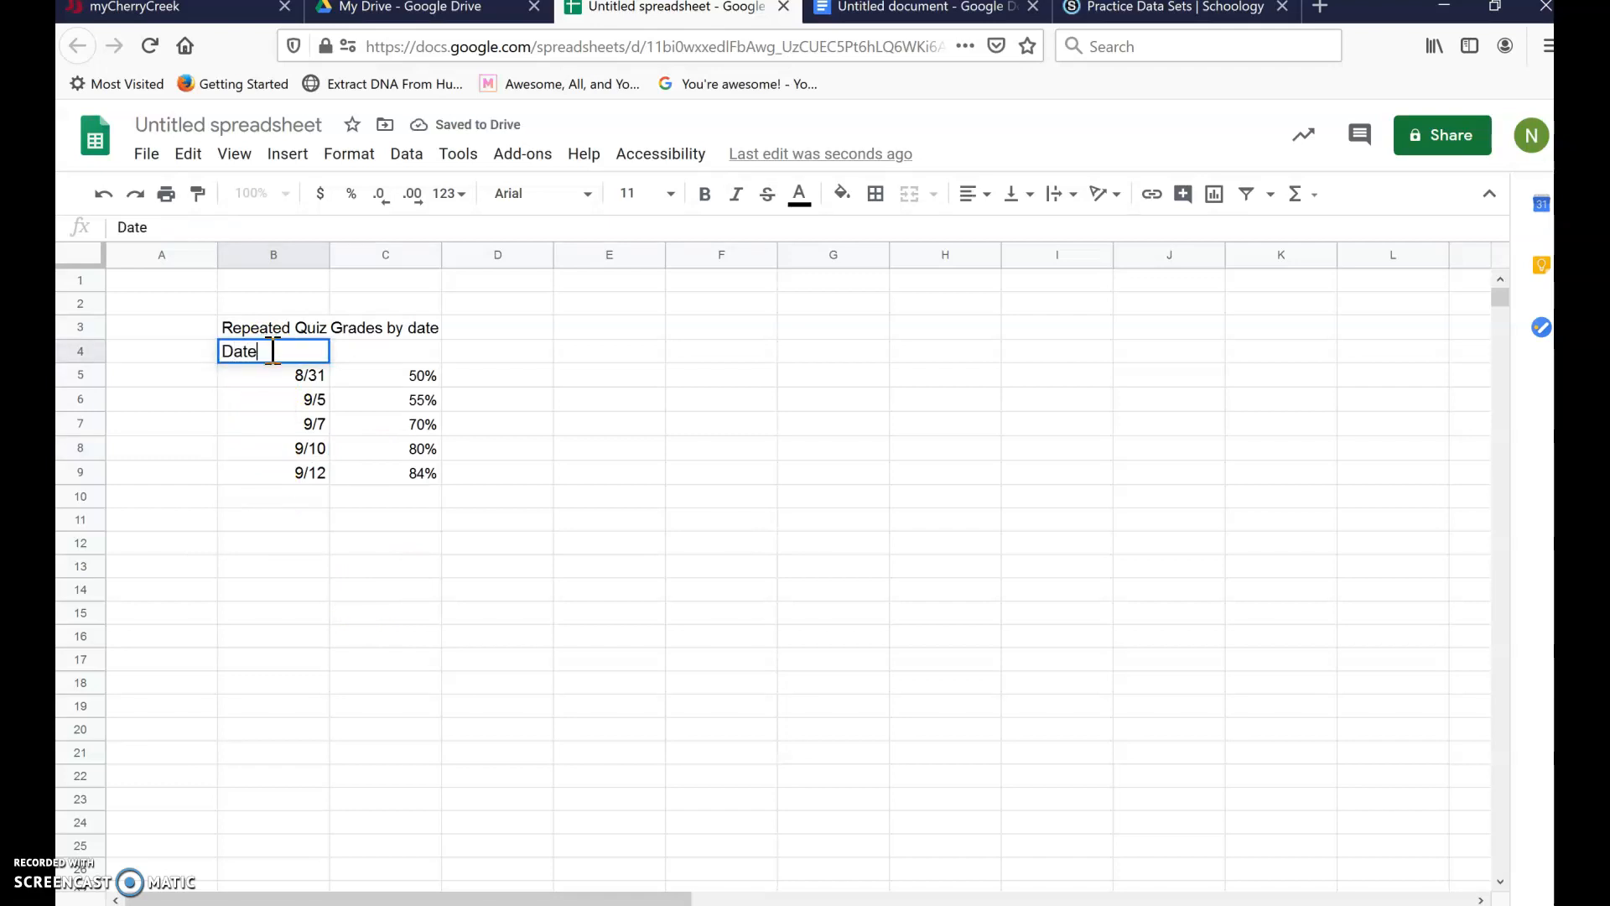
left_click(387, 352)
type("Grade")
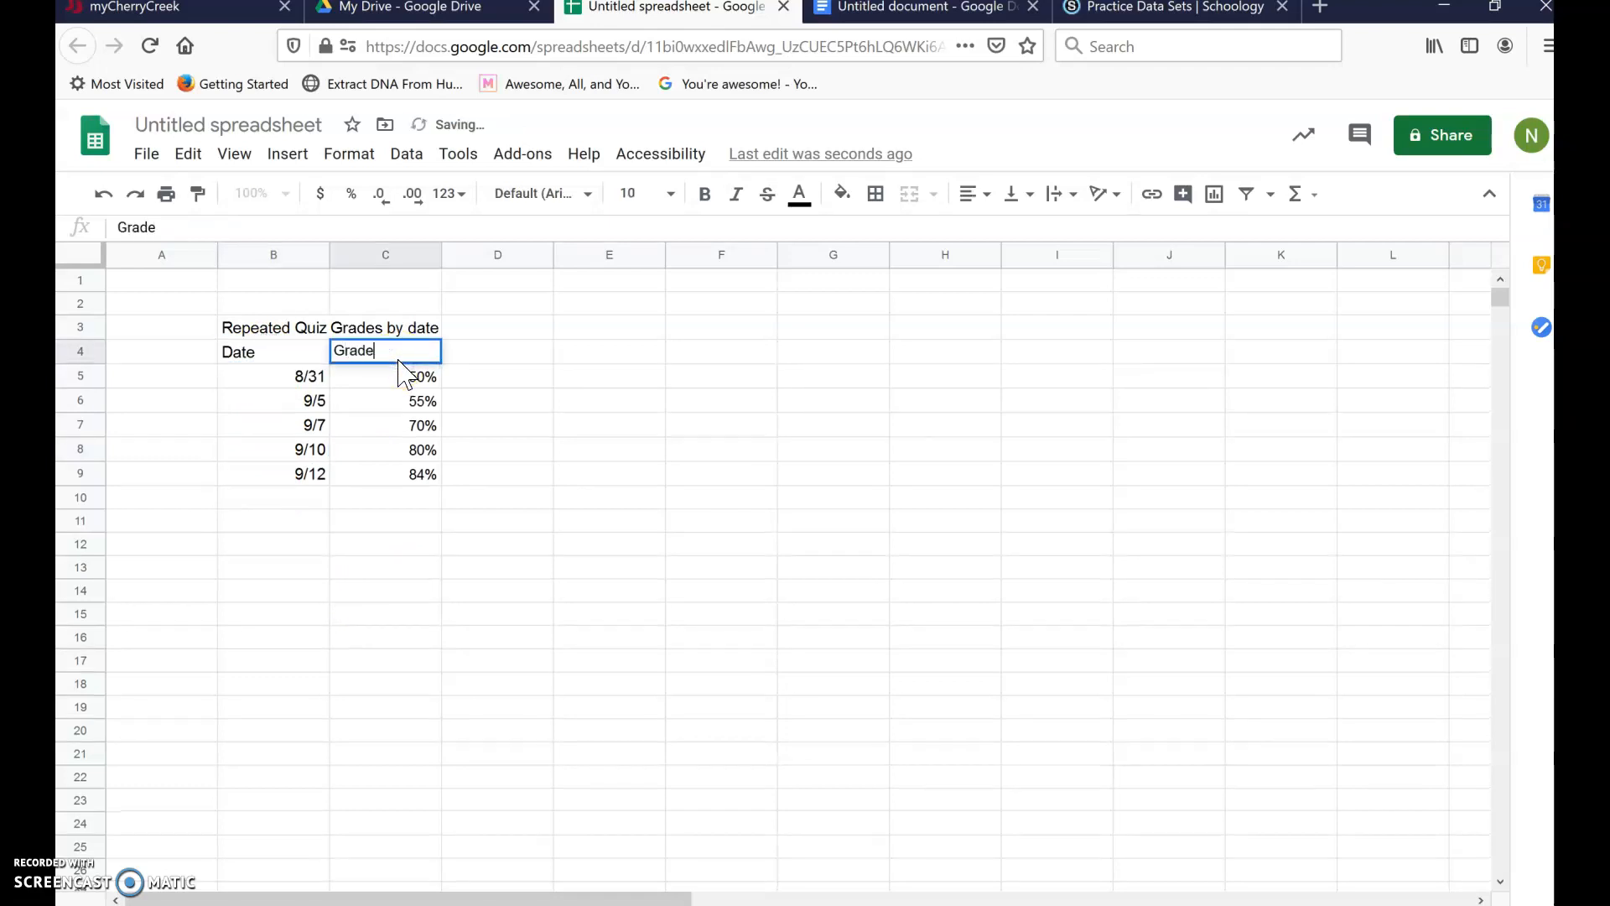
left_click(394, 499)
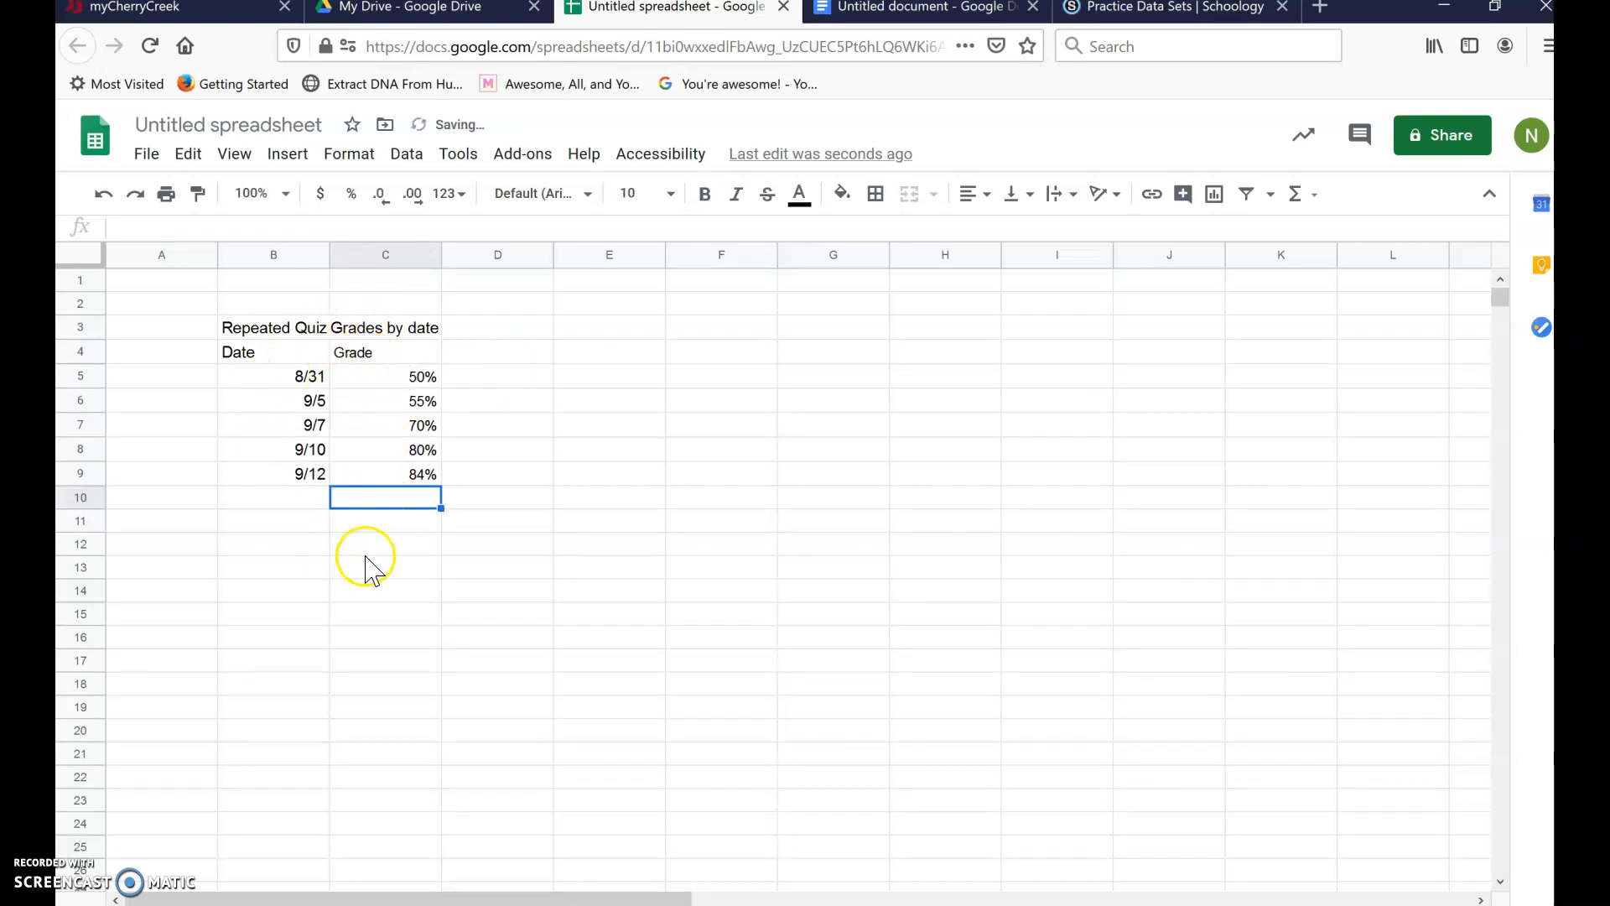
- Insert a line chart of the quiz table B3:C9 and bring up its title settings
left_click_drag(235, 323, 417, 485)
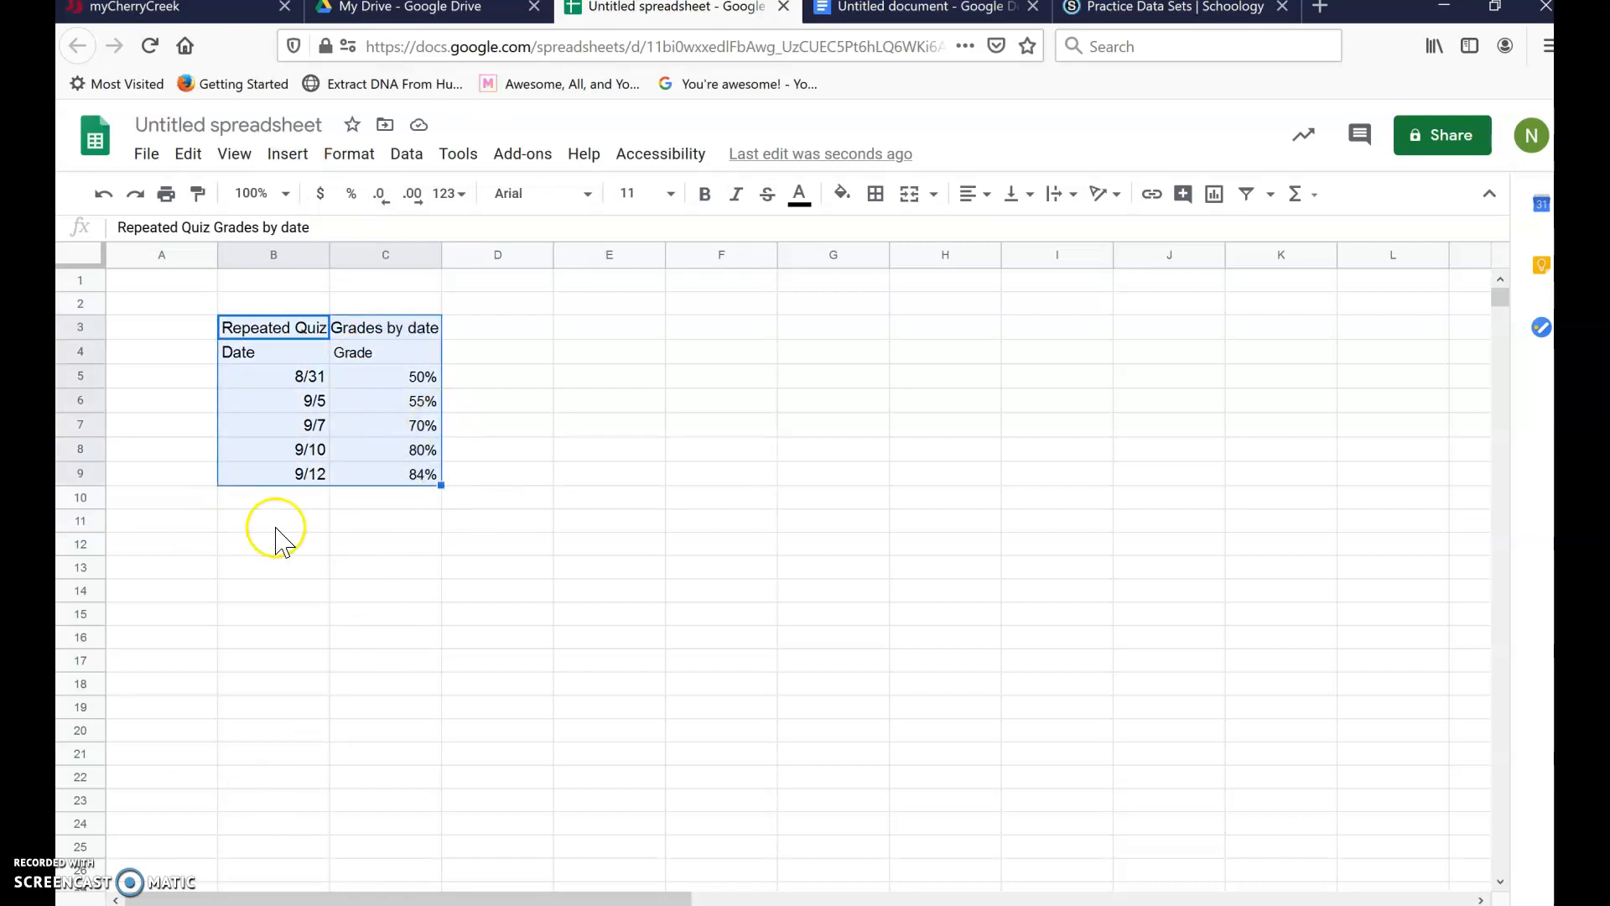
left_click(1215, 201)
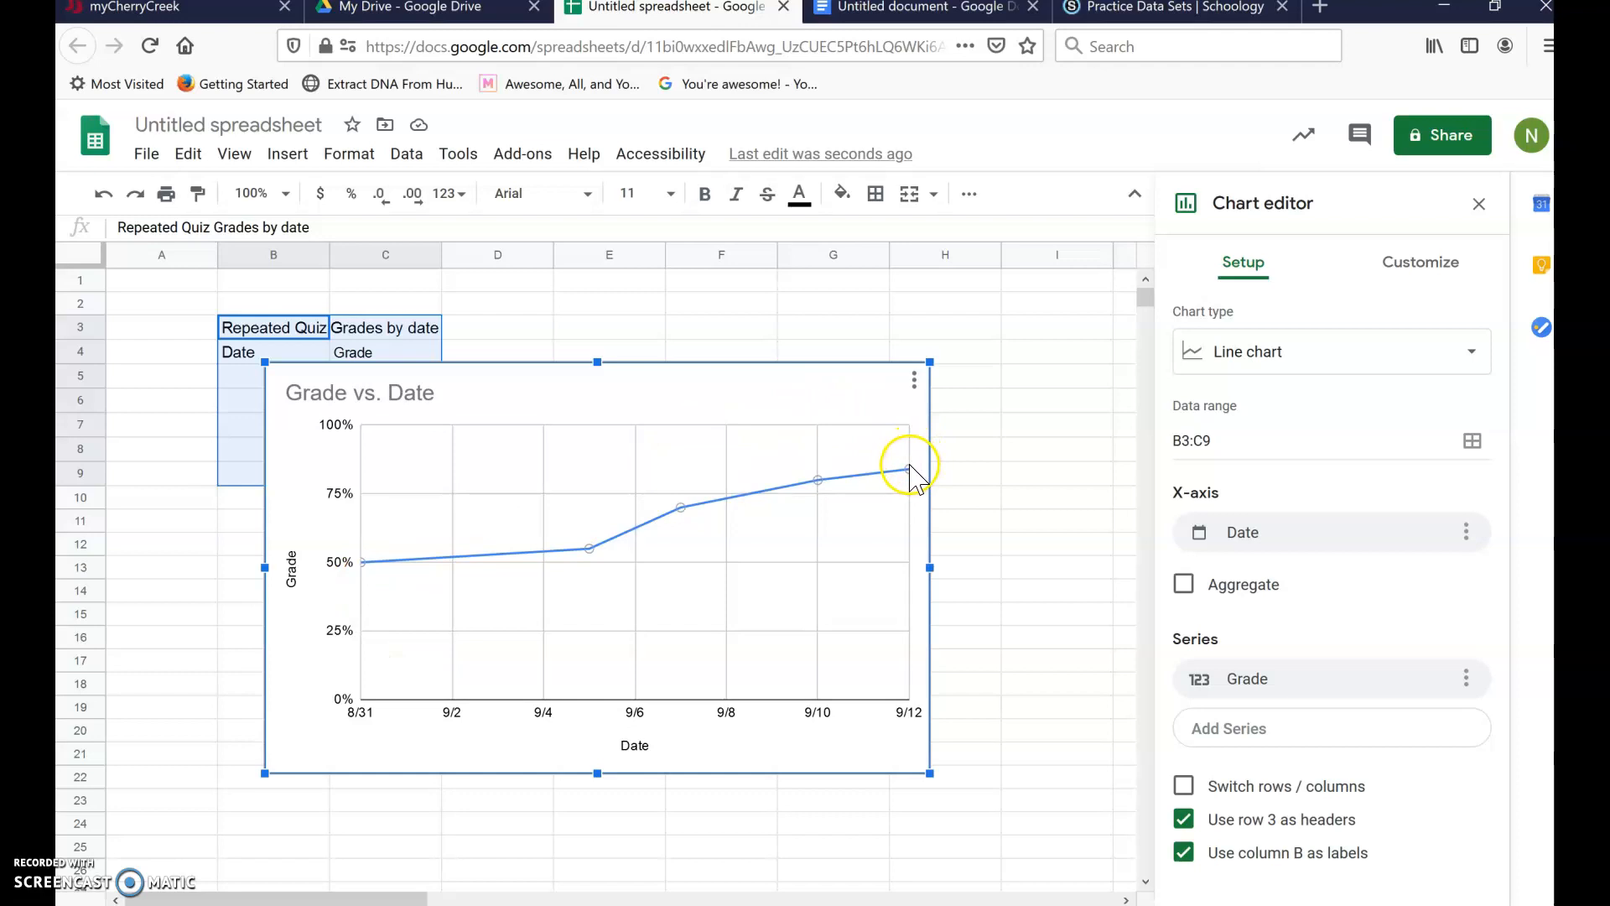
left_click(373, 395)
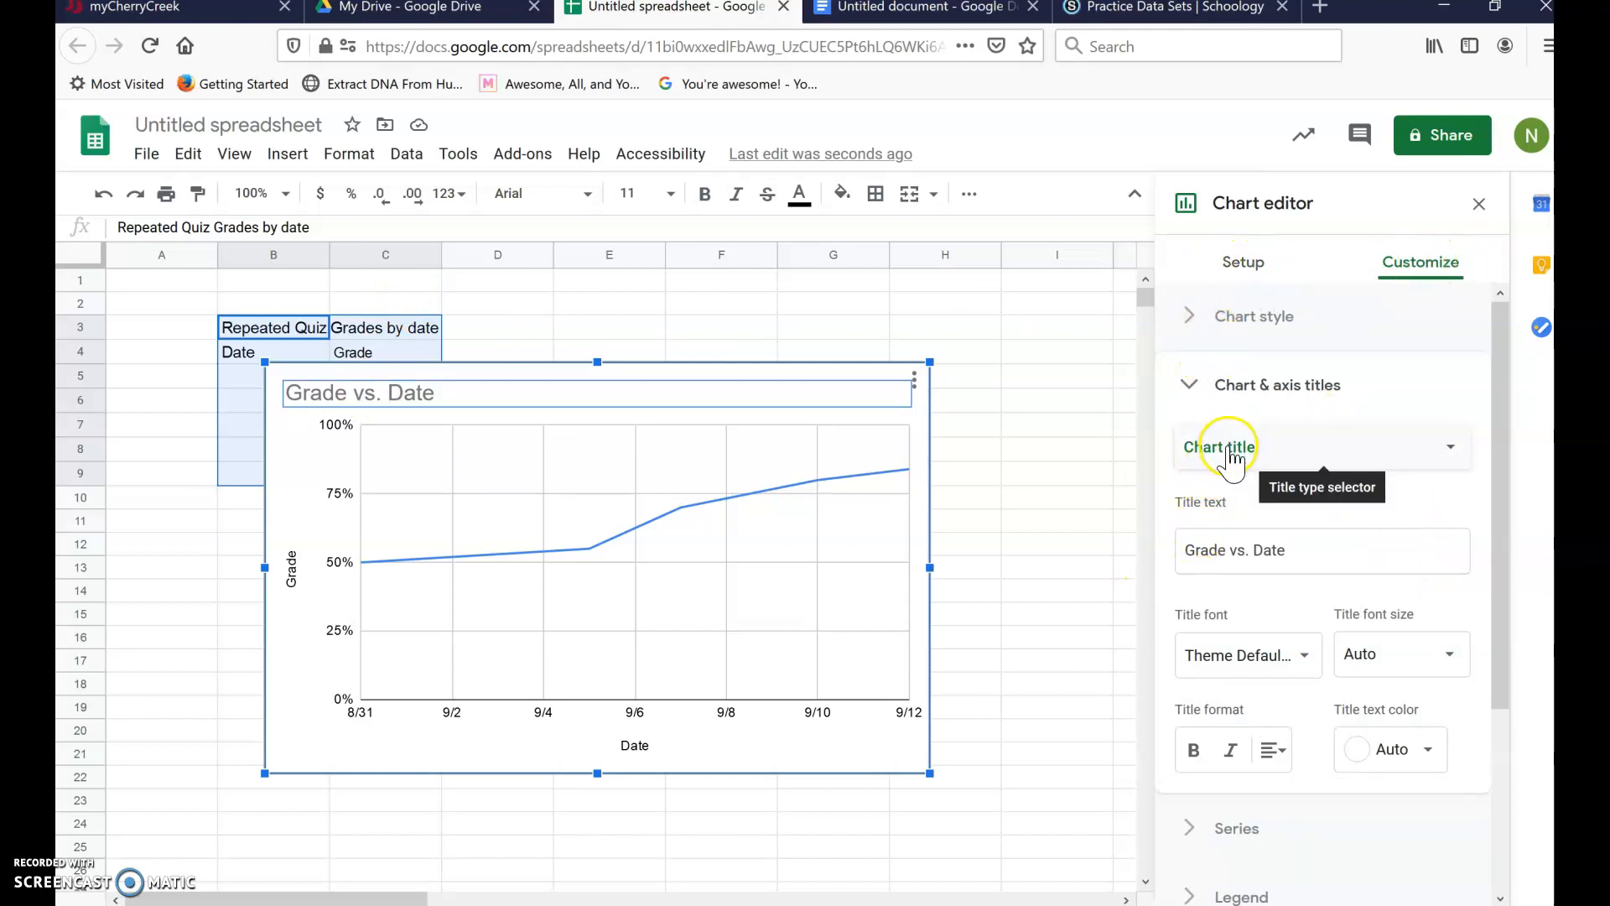
- Replace the chart title 'Grade vs. Date' with 'The Effect of Time on Grade'
left_click(1304, 545)
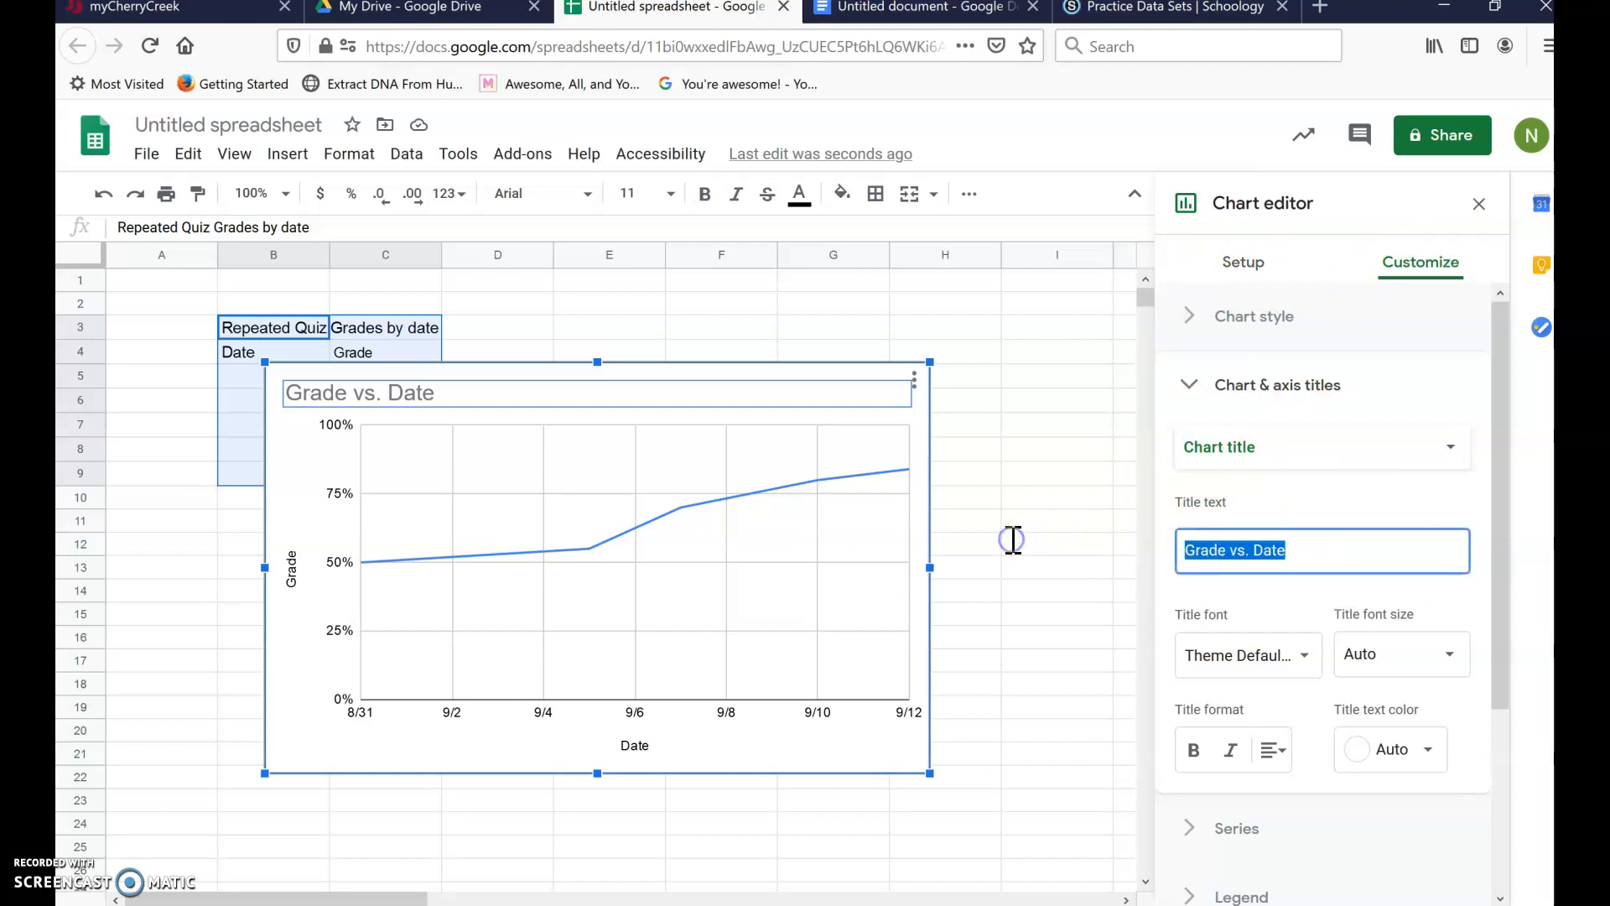
type("The Effect of")
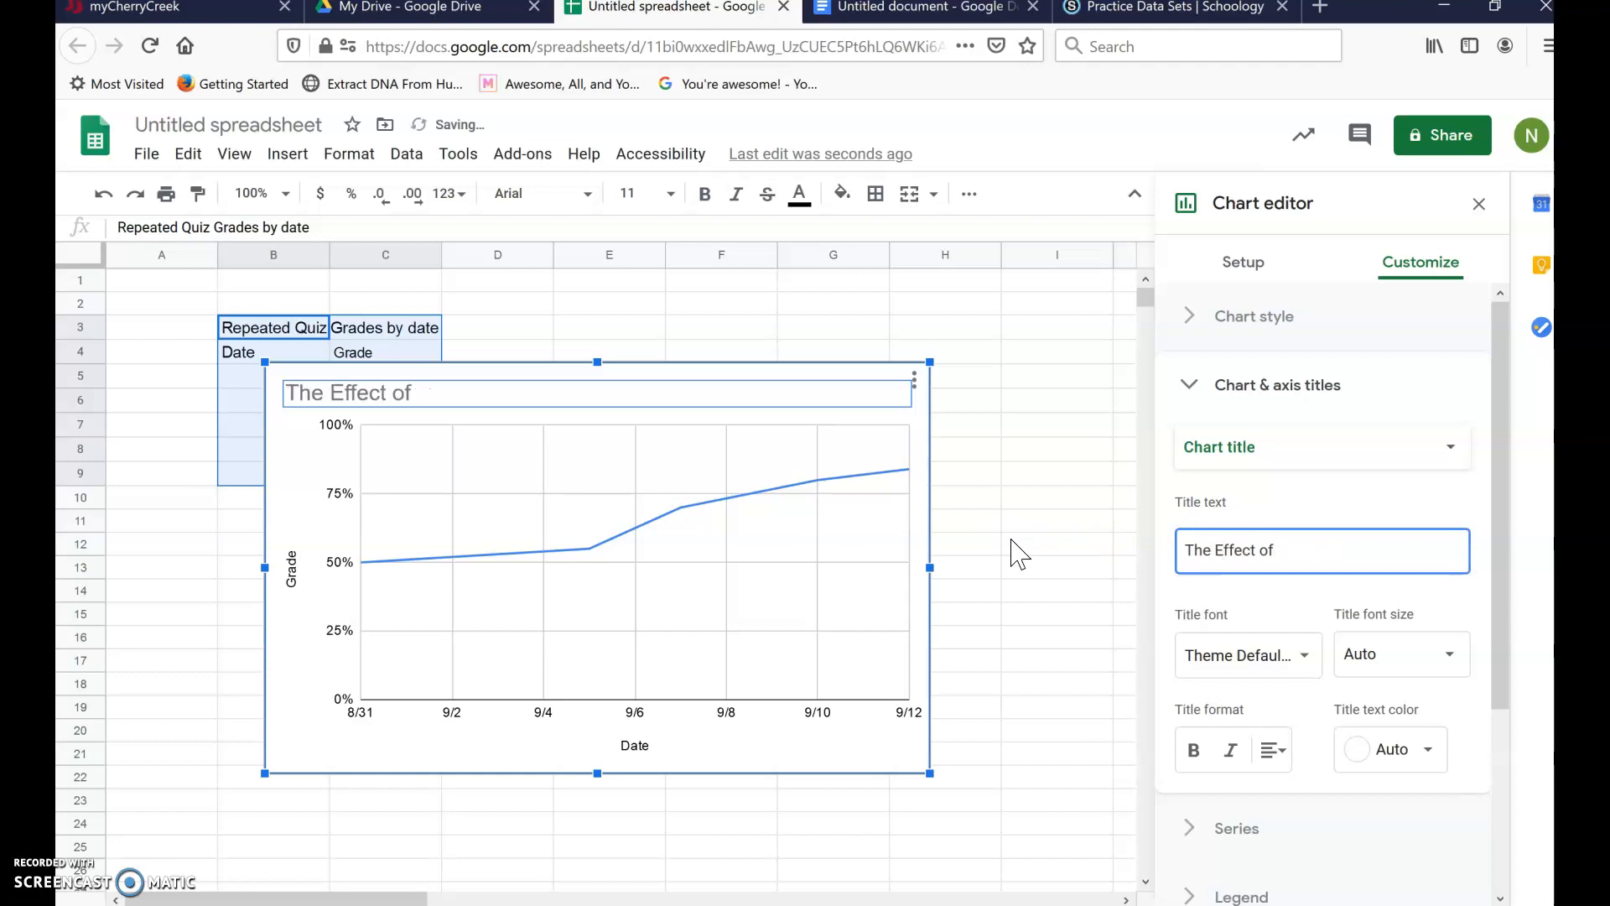
type(" Time on Grade")
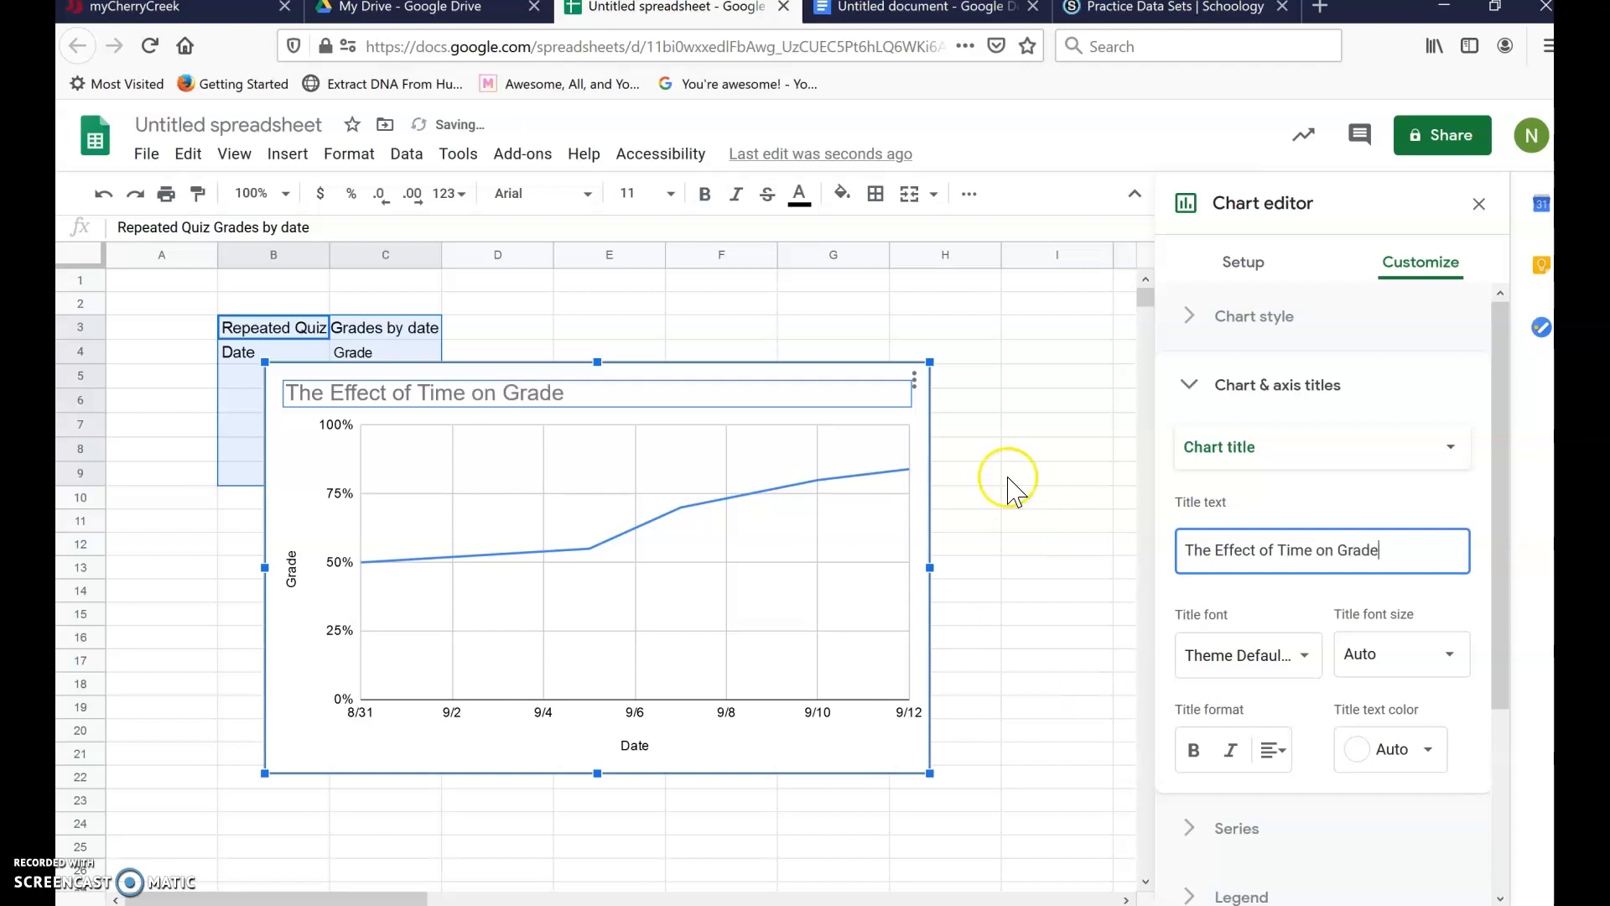
left_click(1279, 451)
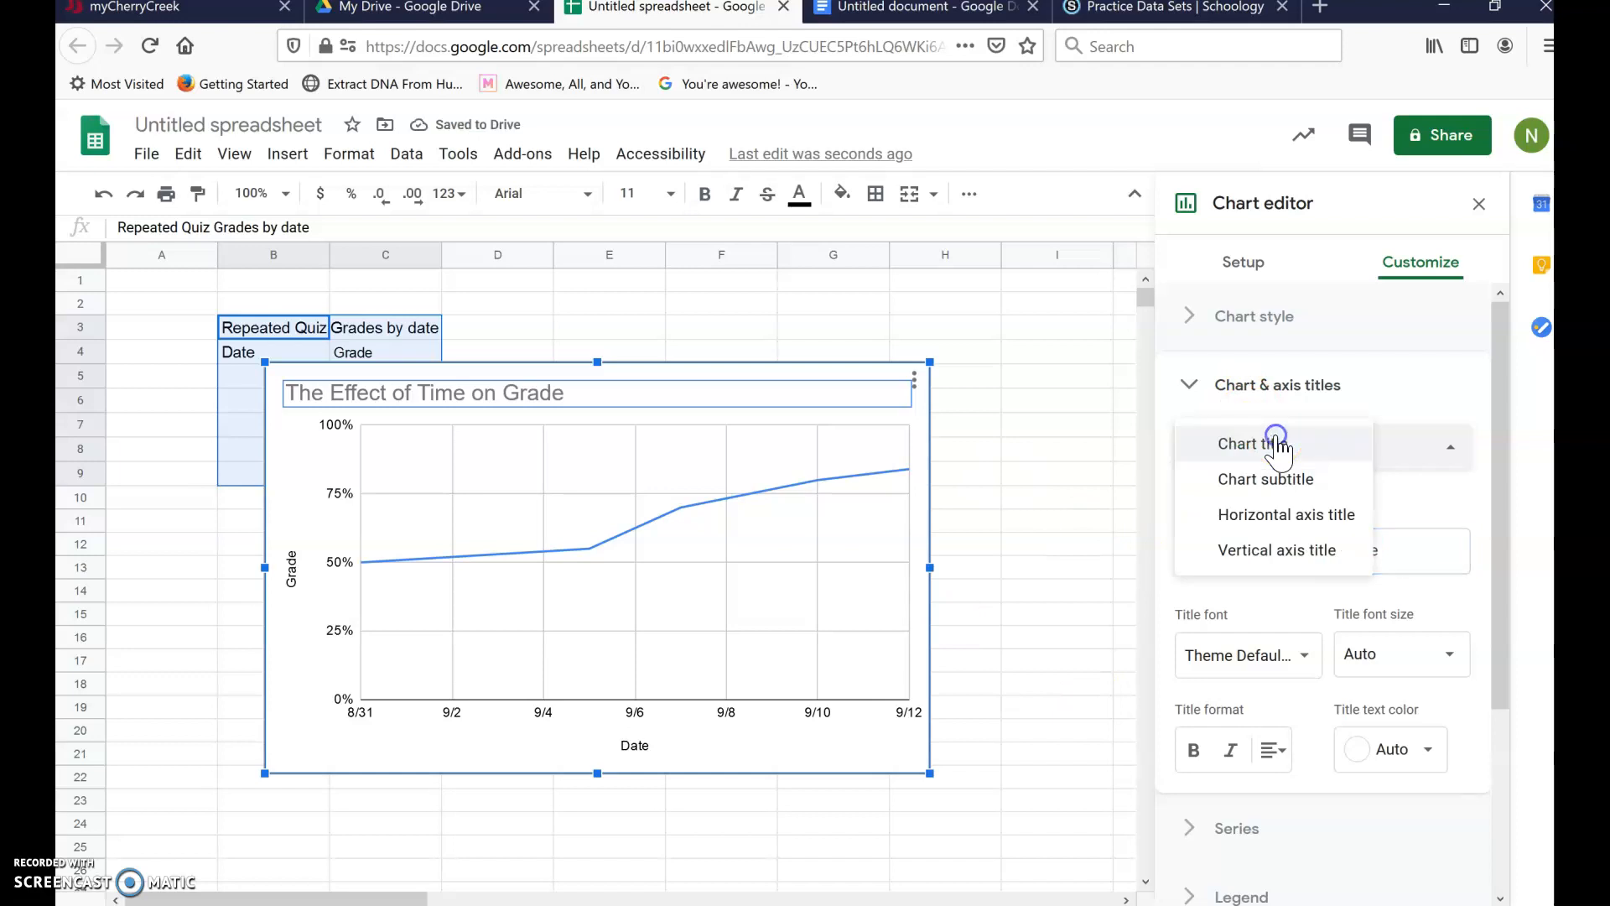
- Change the horizontal axis title from Date to 'Time (date)'
left_click(1292, 518)
left_click(1226, 547)
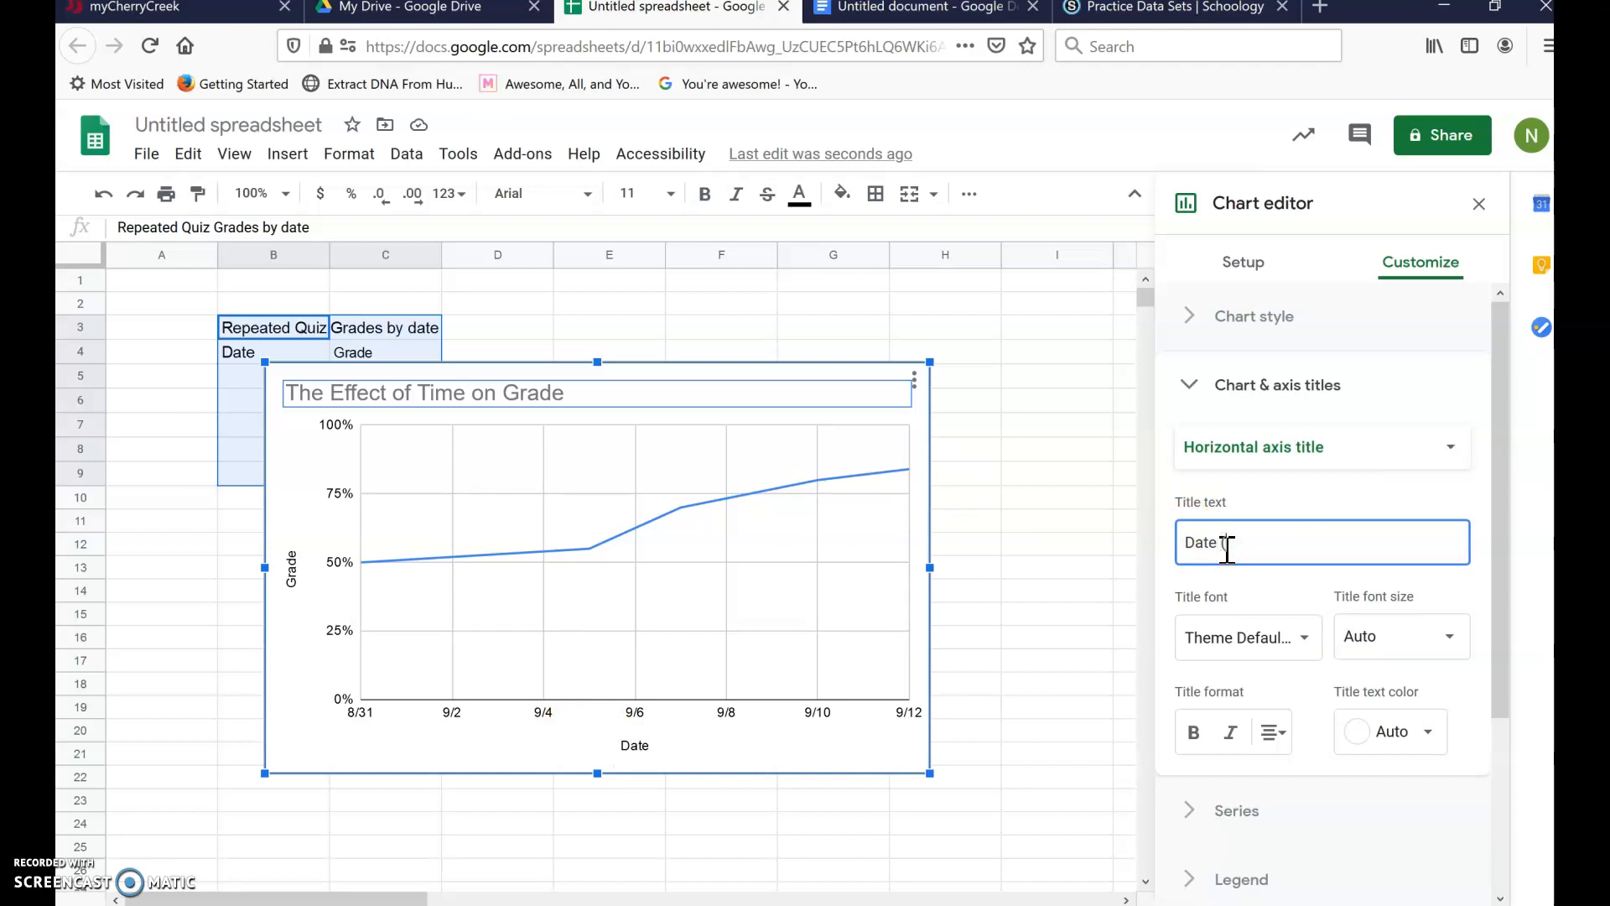
key("BackSpace")
type("Time (d")
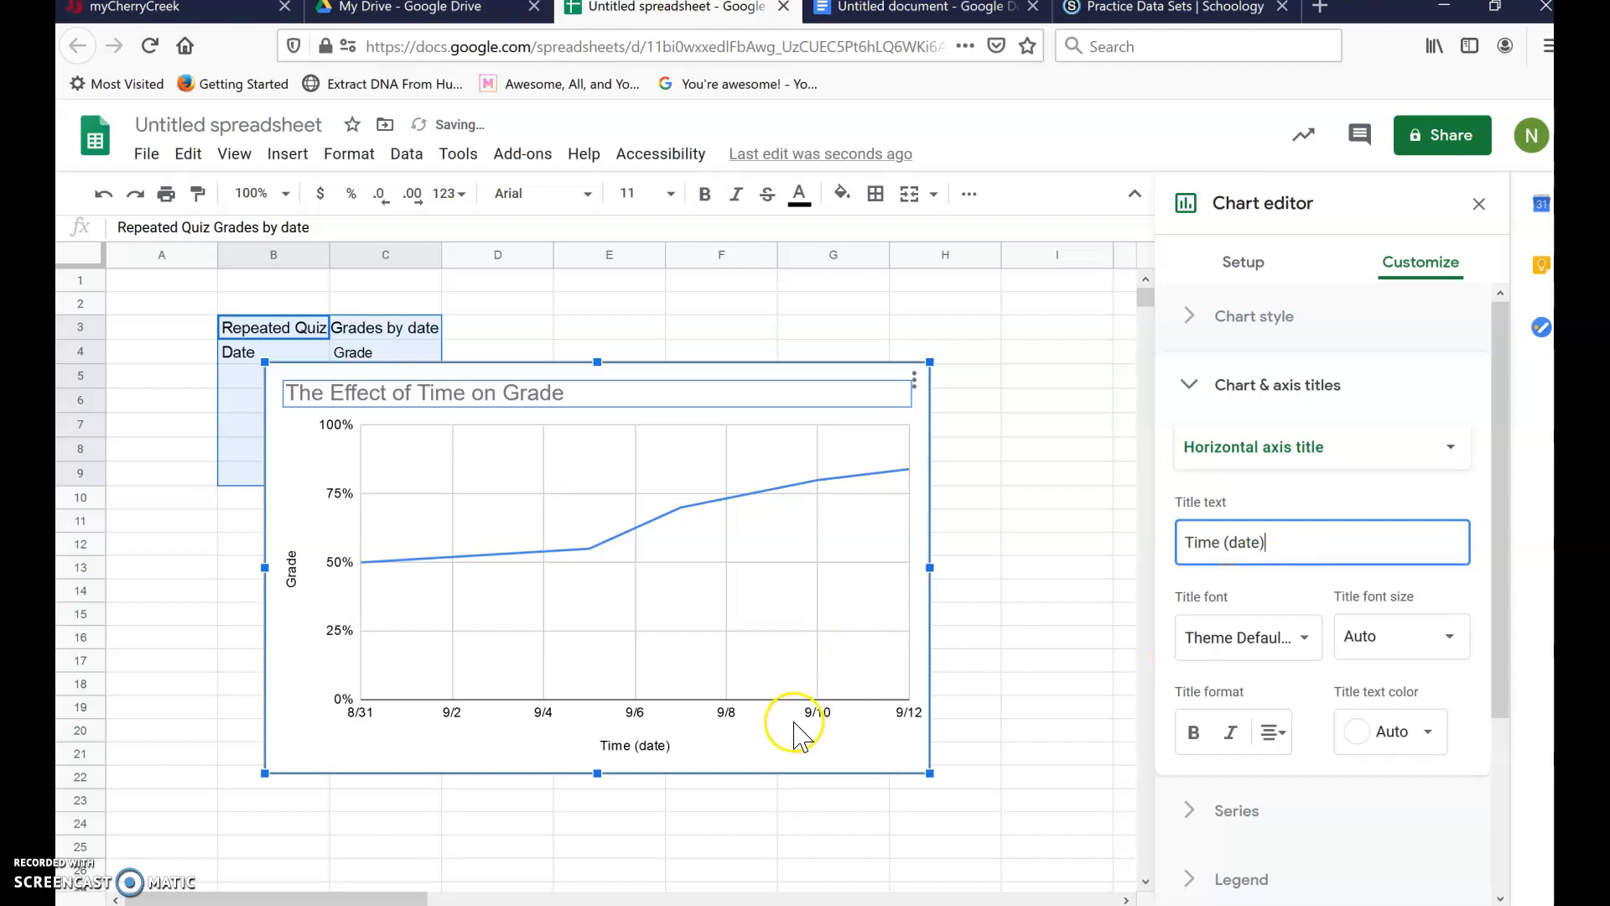
- Change the vertical axis title from Grade to 'Grade (%)'
left_click(1383, 446)
left_click(1336, 481)
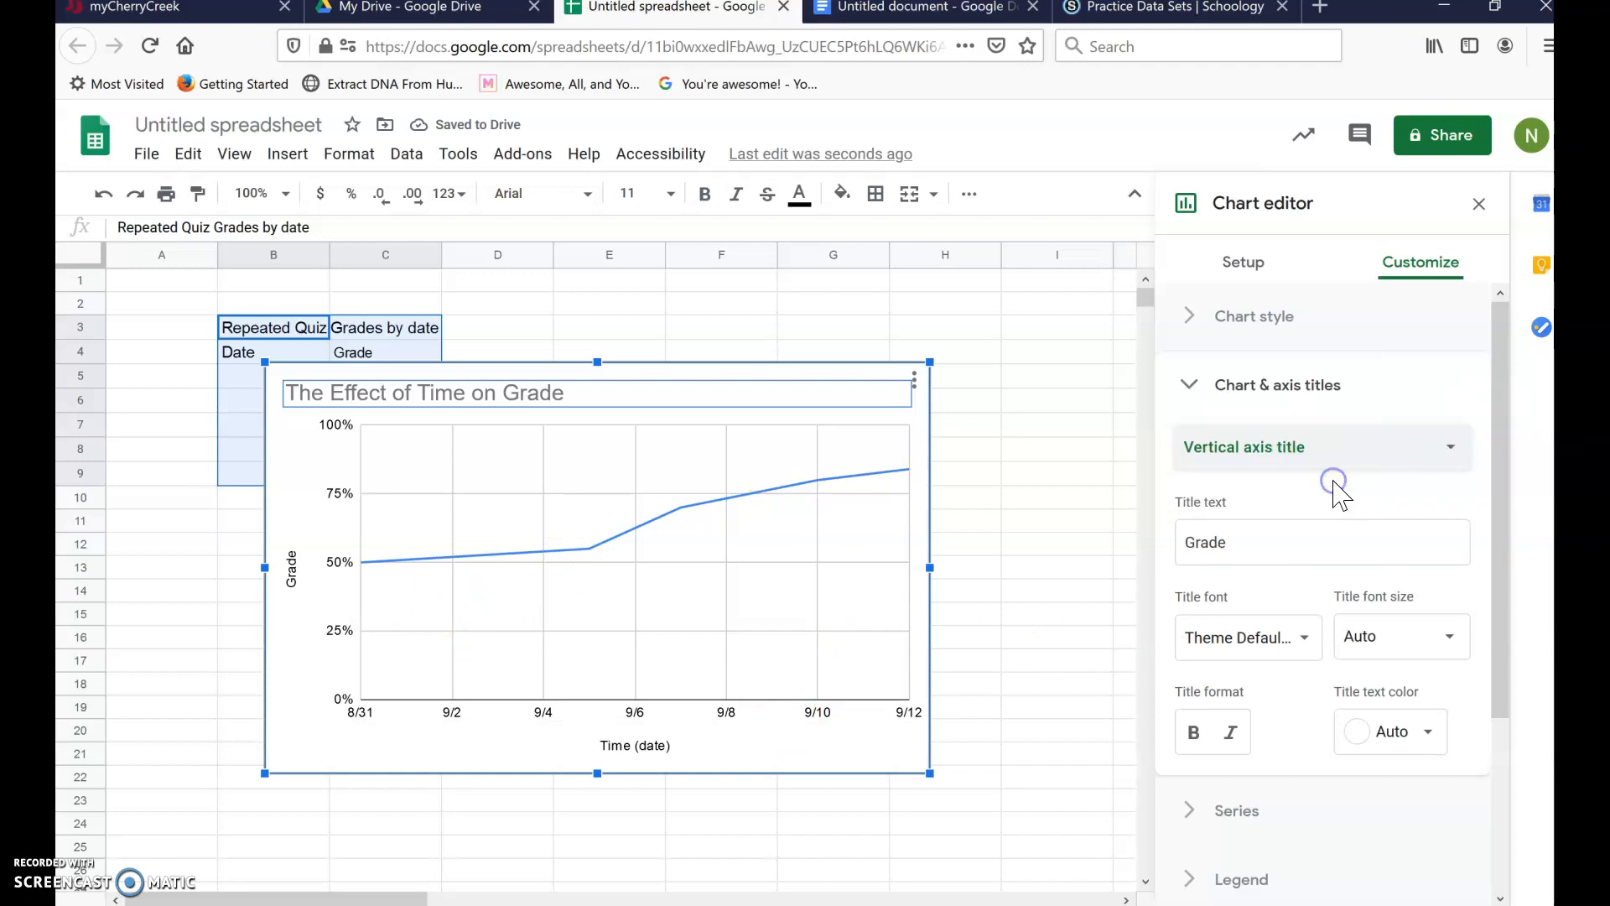
left_click(1285, 552)
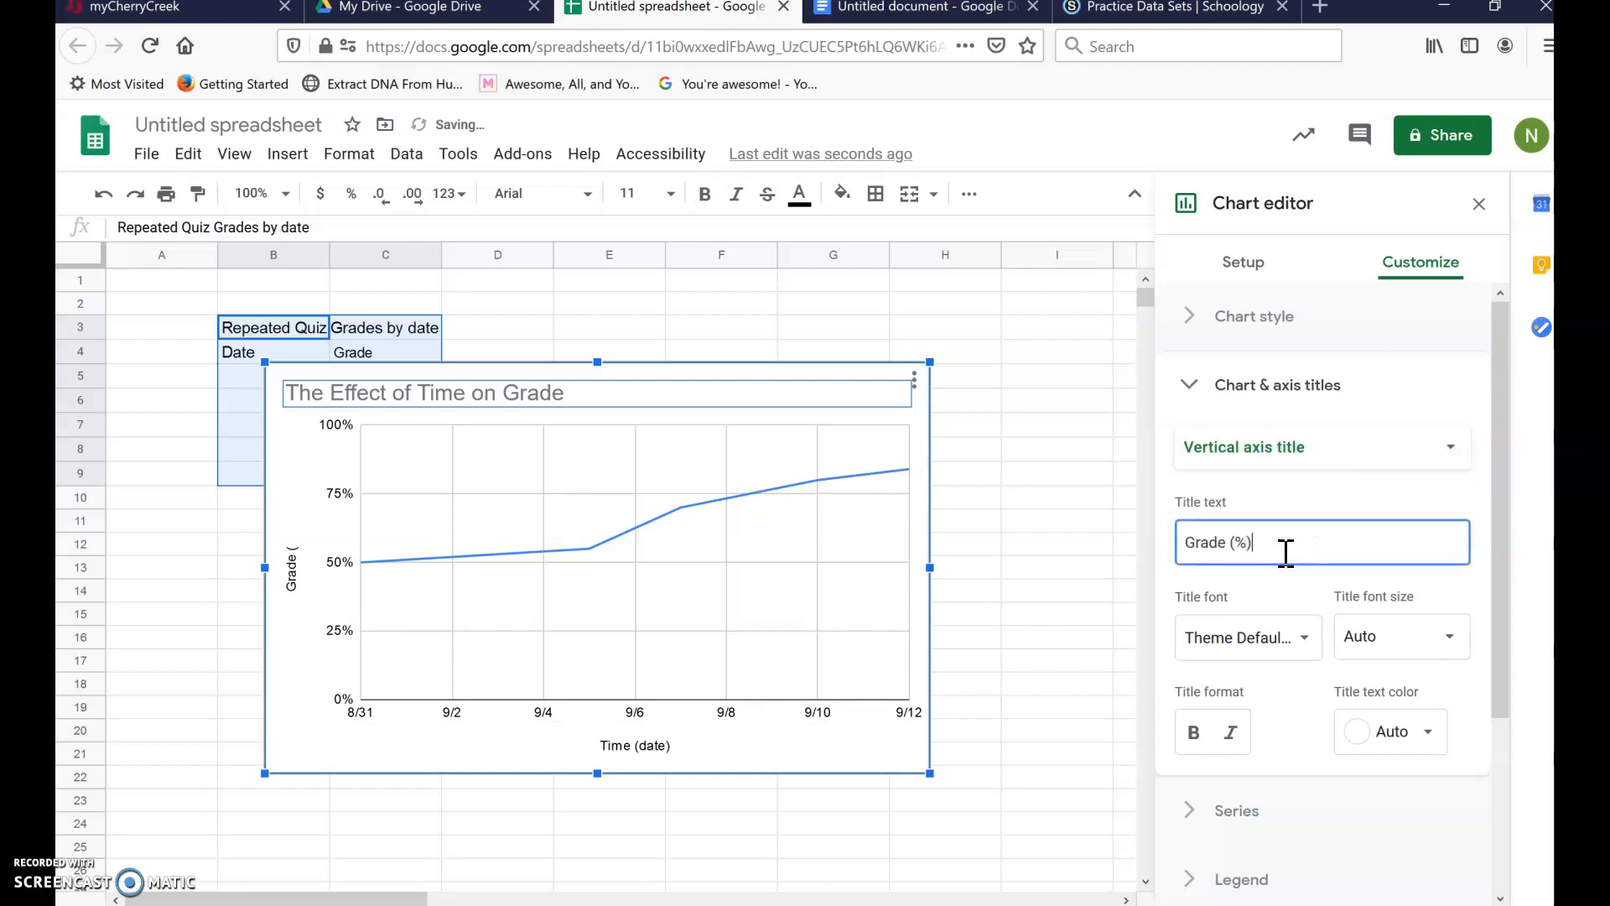
type("(%)")
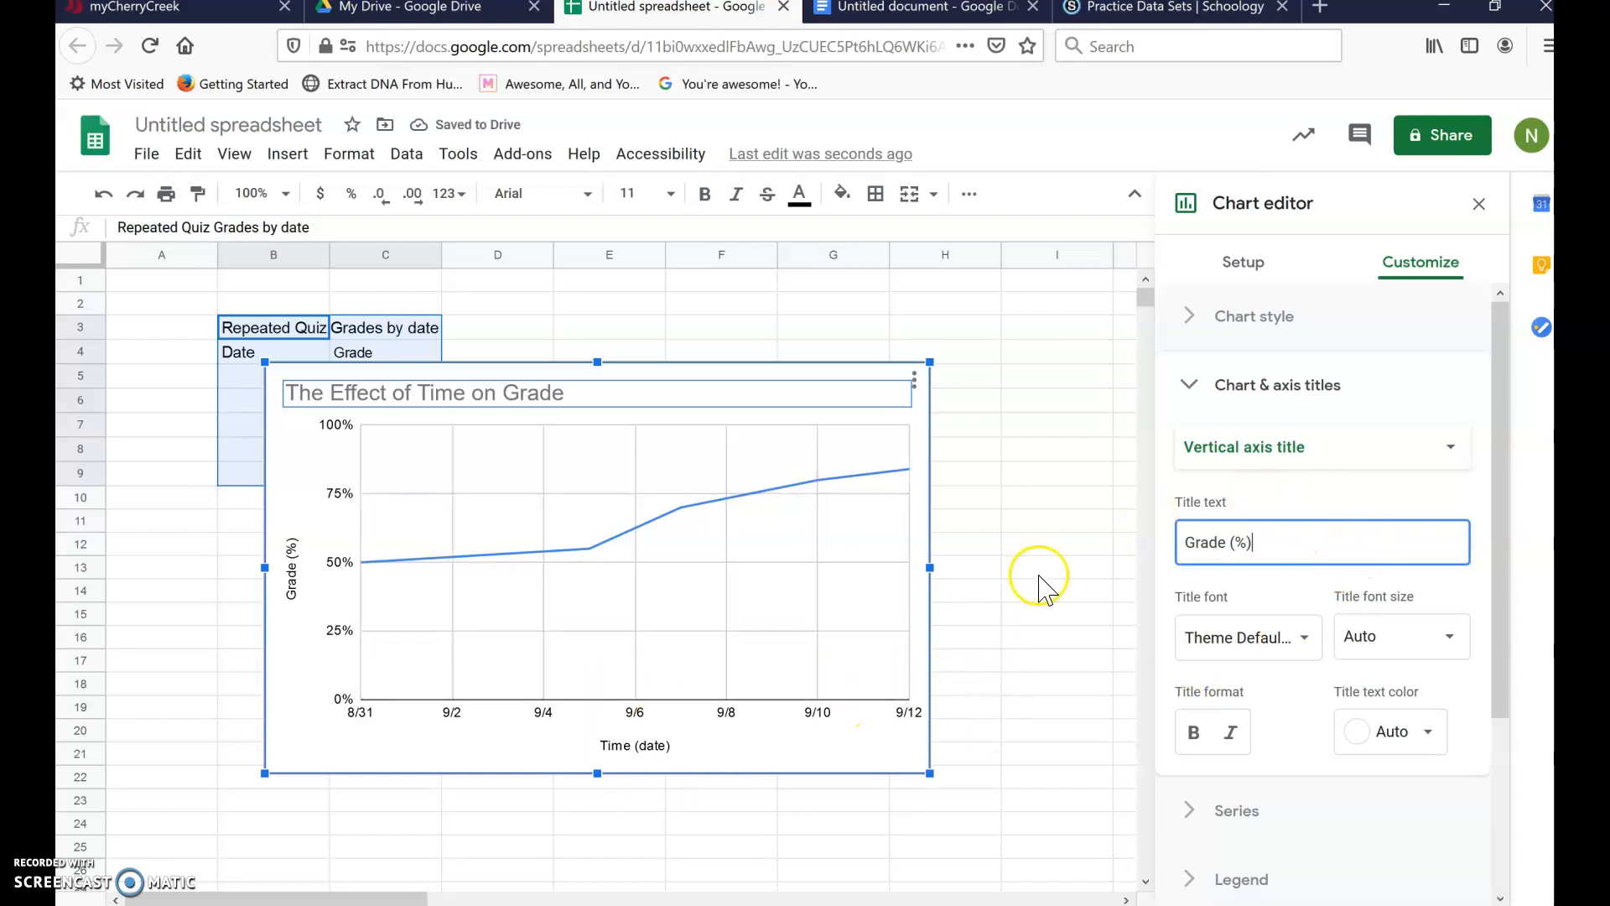
- Close the Chart editor, then select the finished line chart and copy it with Ctrl+C
left_click(1480, 206)
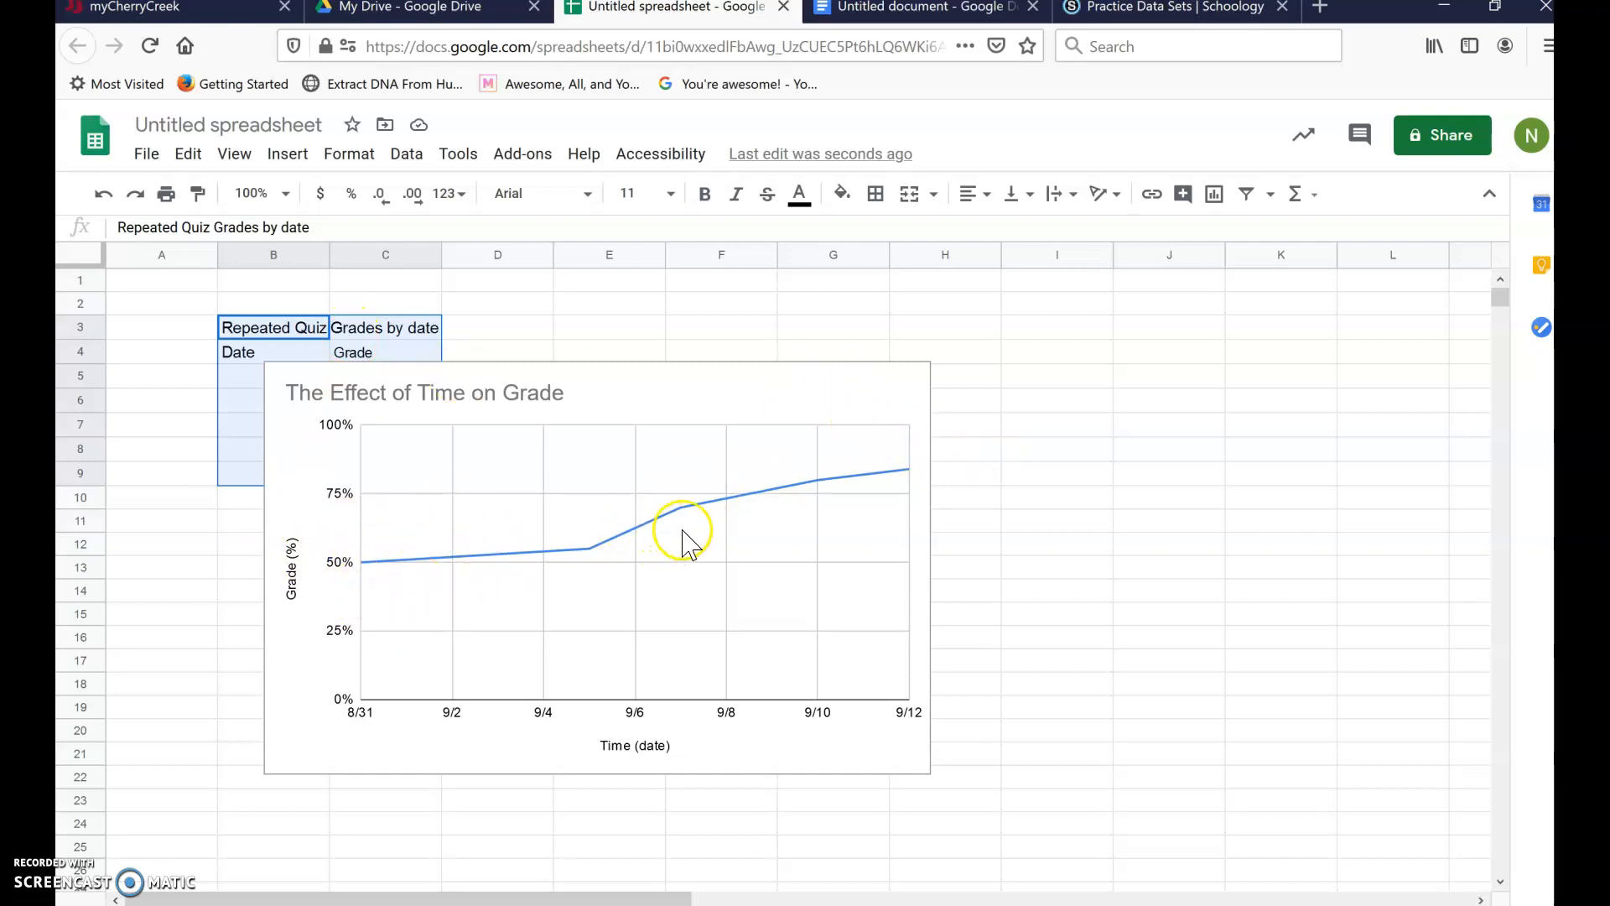
left_click(843, 392)
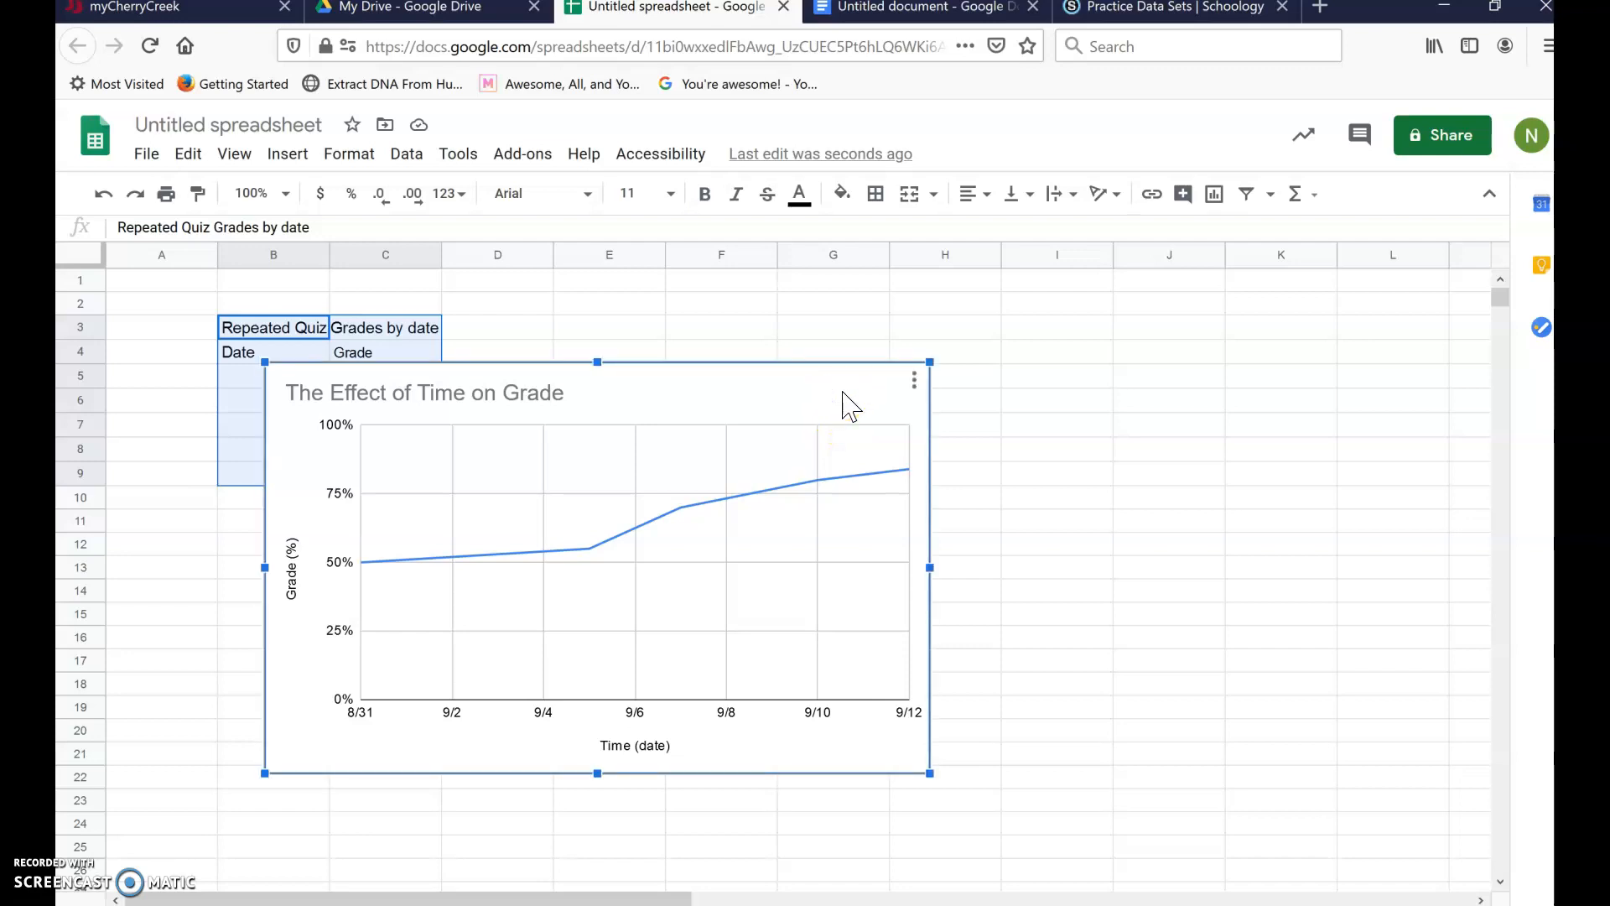
key("ctrl+c")
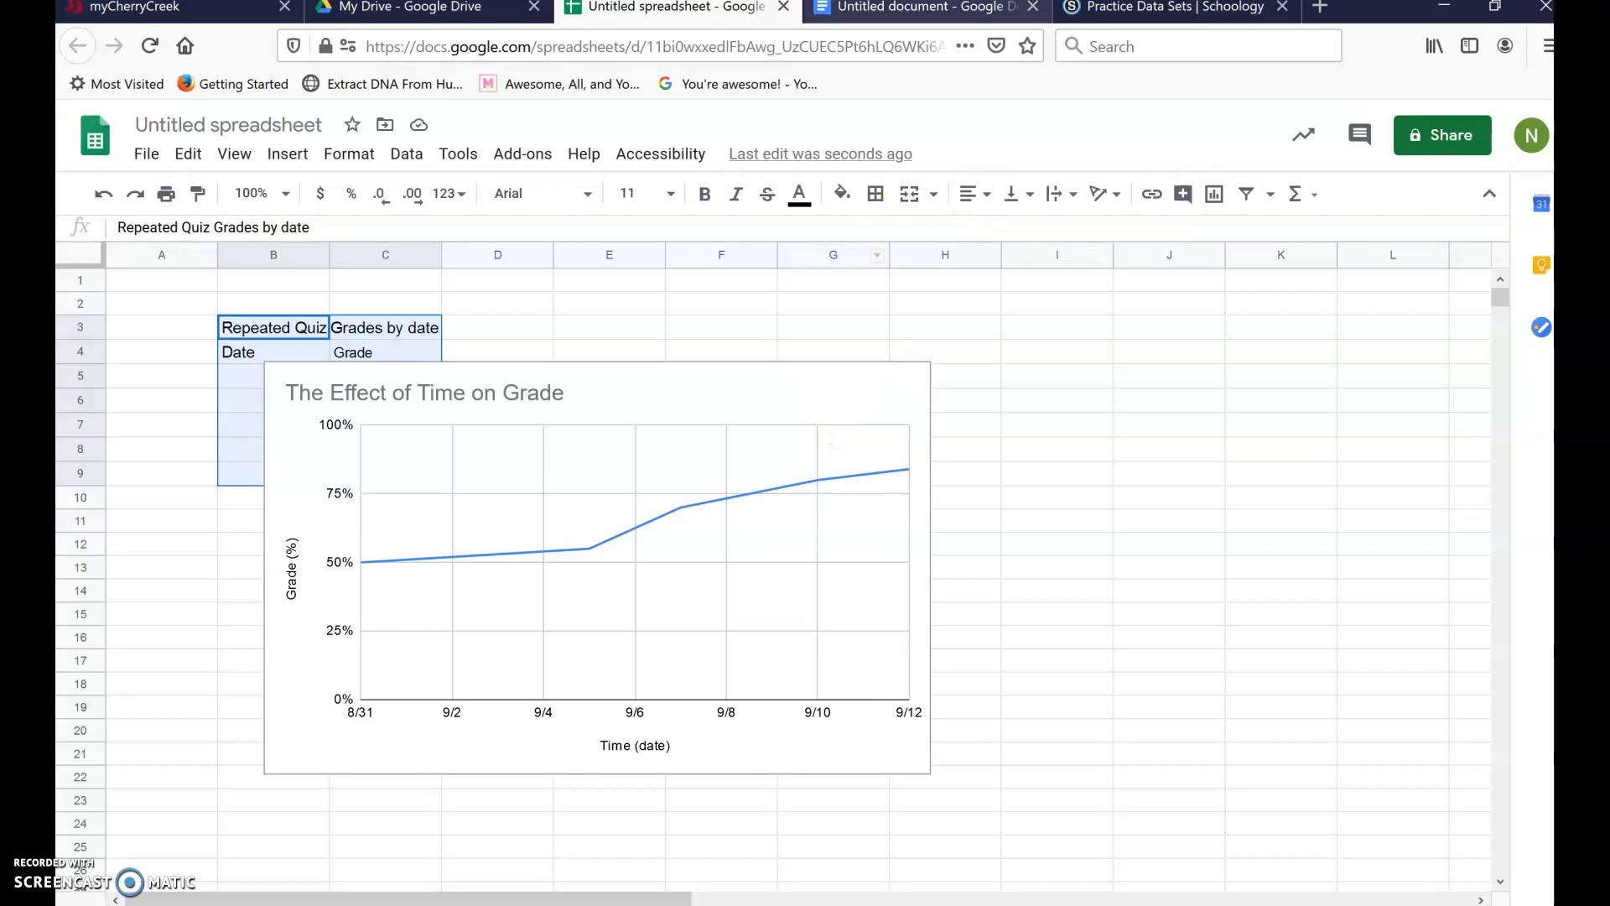
- Paste the copied 'The Effect of Time on Grade' chart into the Untitled document, unlinked from the spreadsheet
left_click(938, 14)
left_click(765, 497)
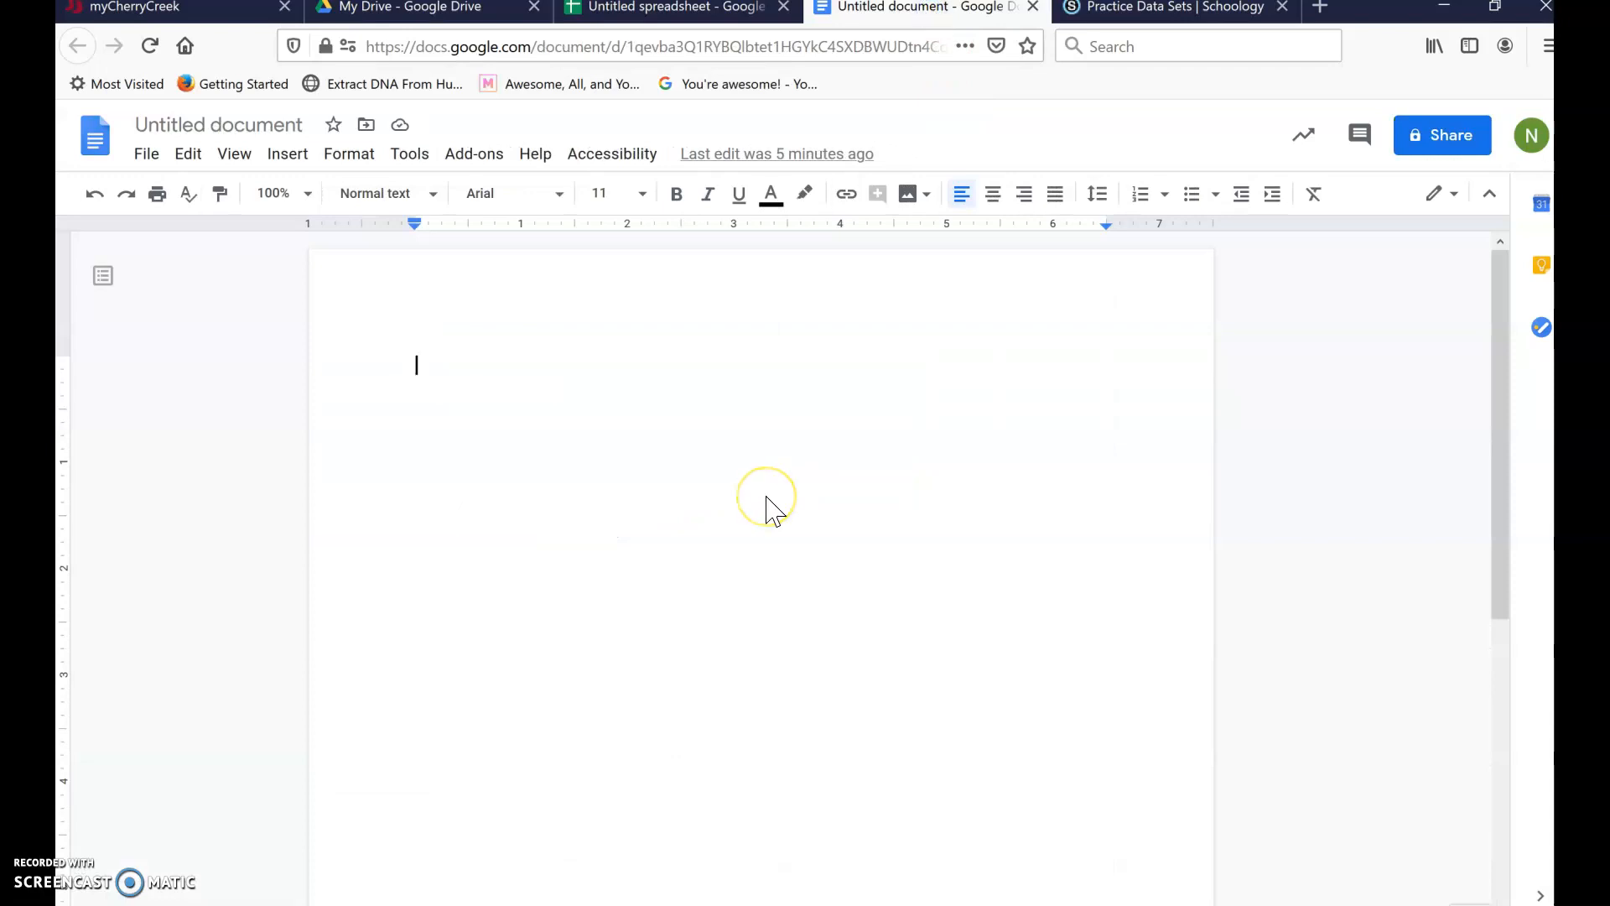
key("ctrl+v")
left_click(685, 564)
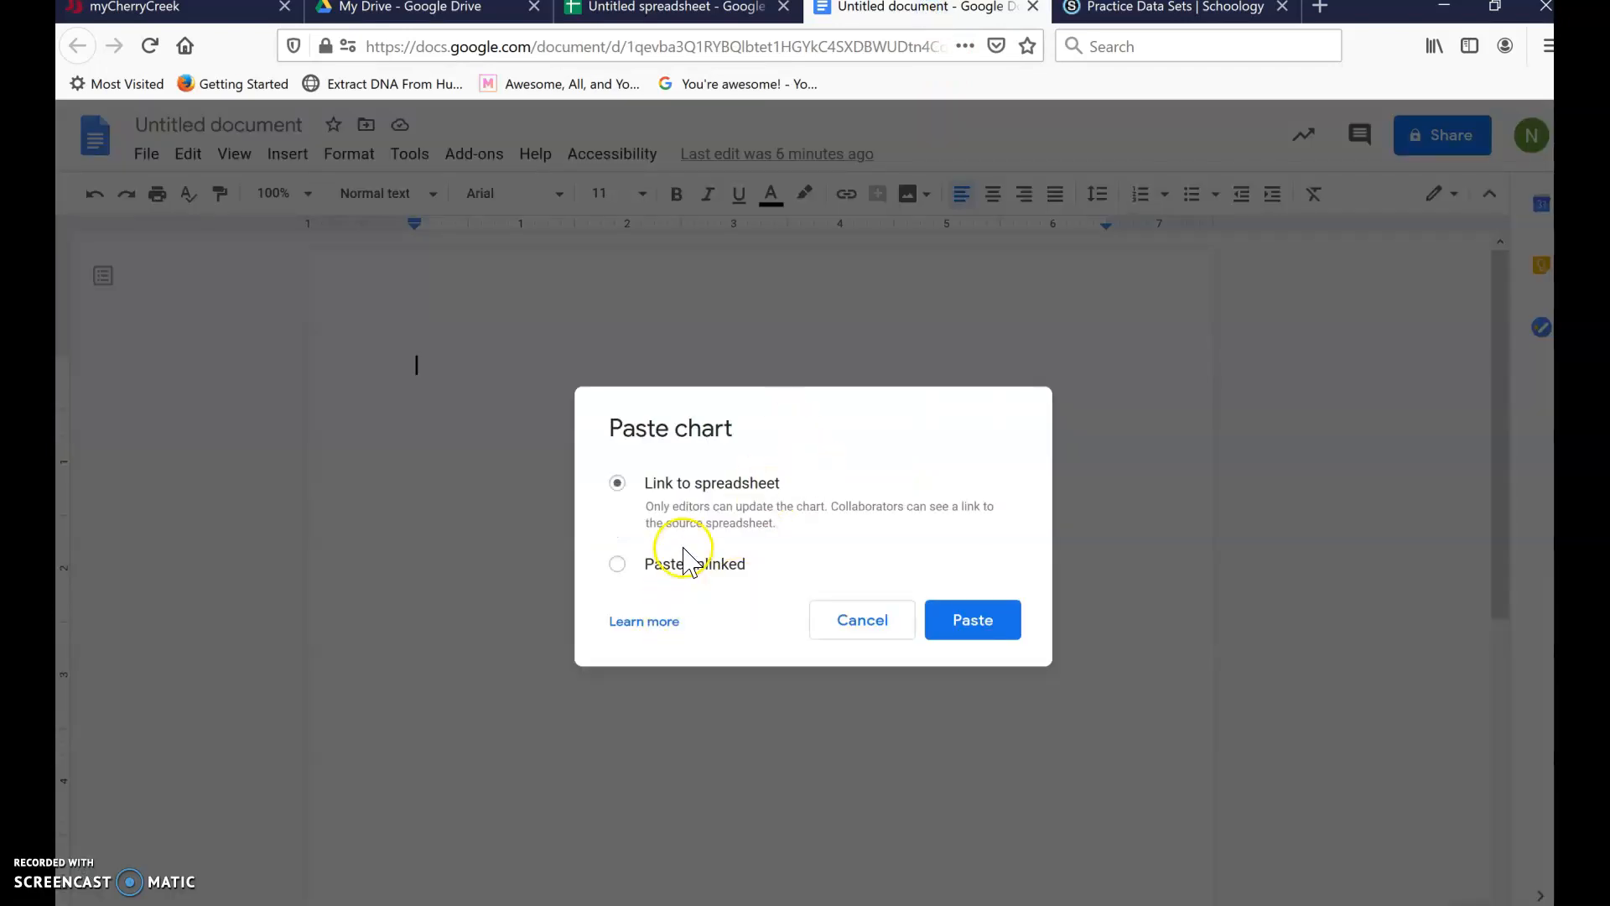
left_click(973, 627)
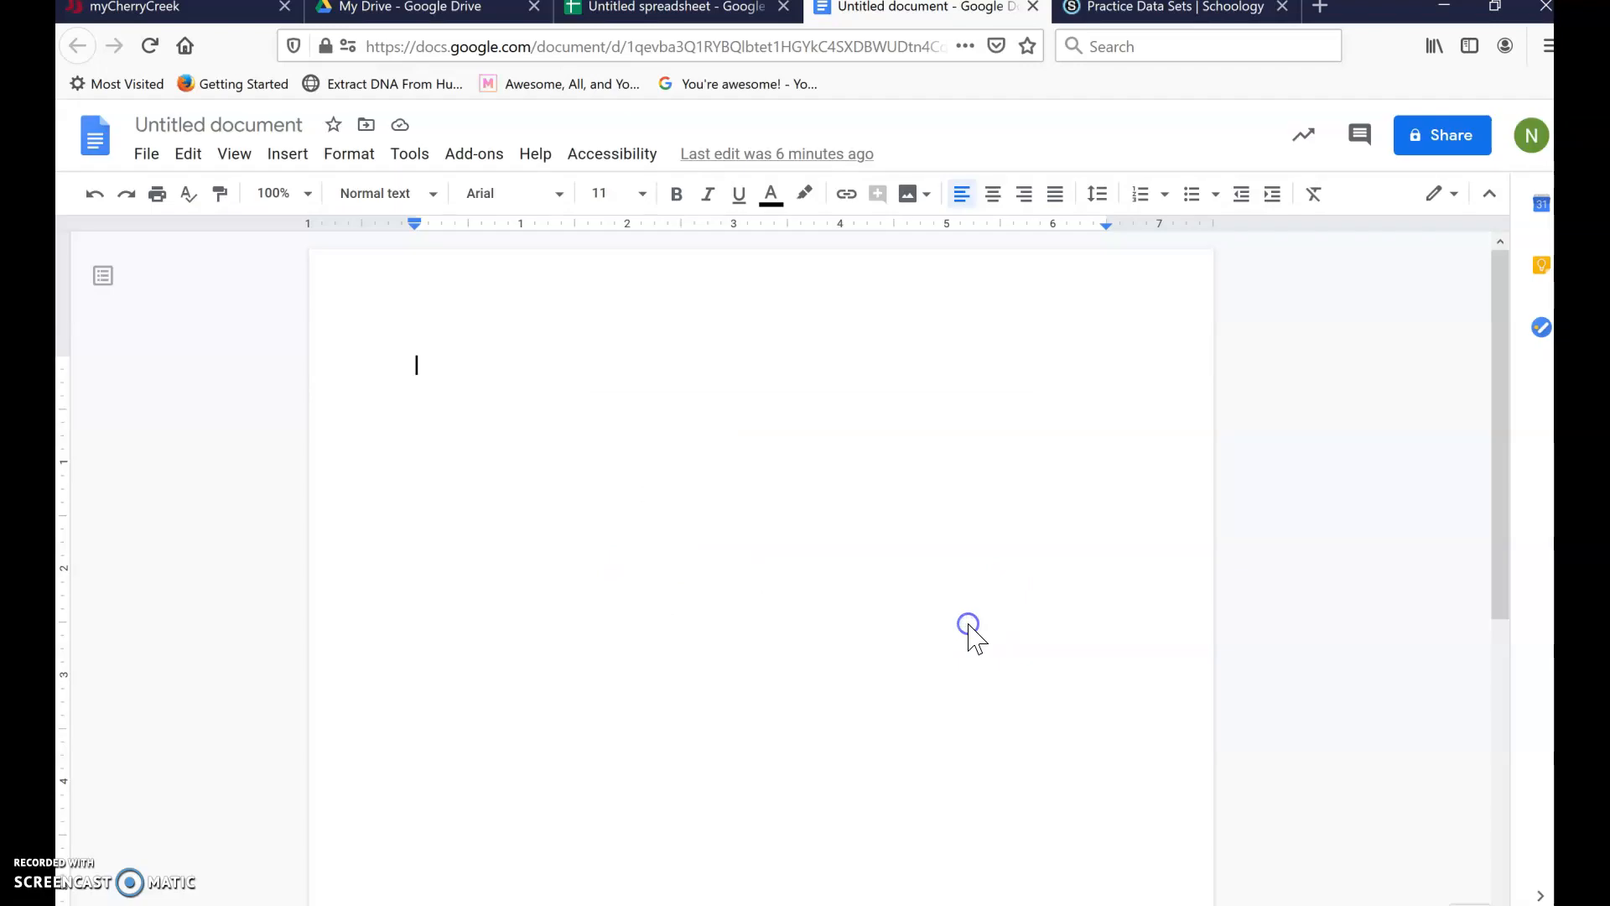